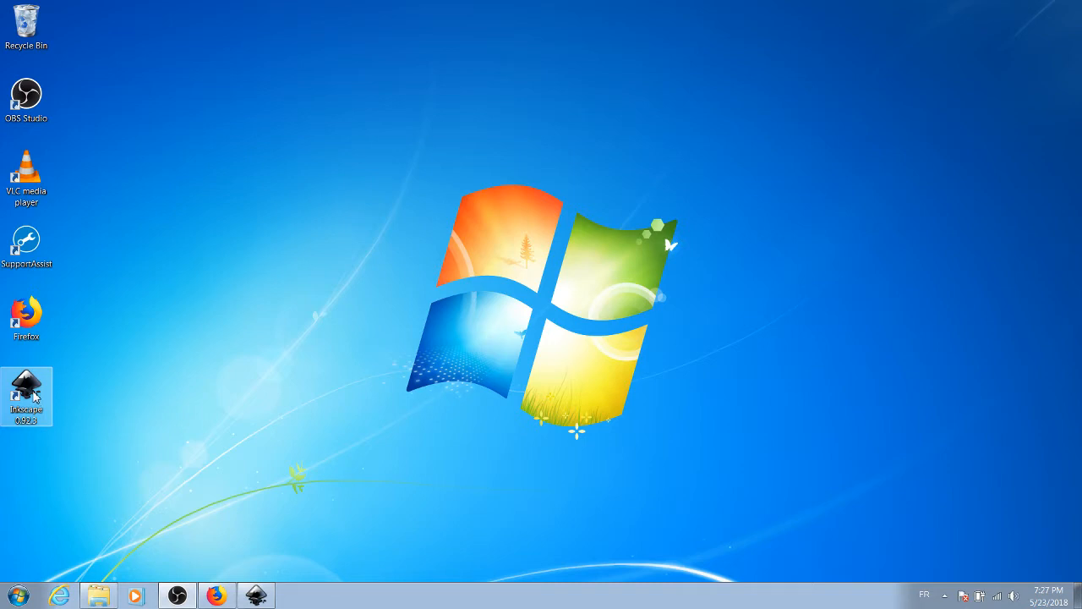
Open Inkscape and import the PhotoSalle photo as an embedded image, with its resolution taken from the file and the default rendering mode
double_click(35, 396)
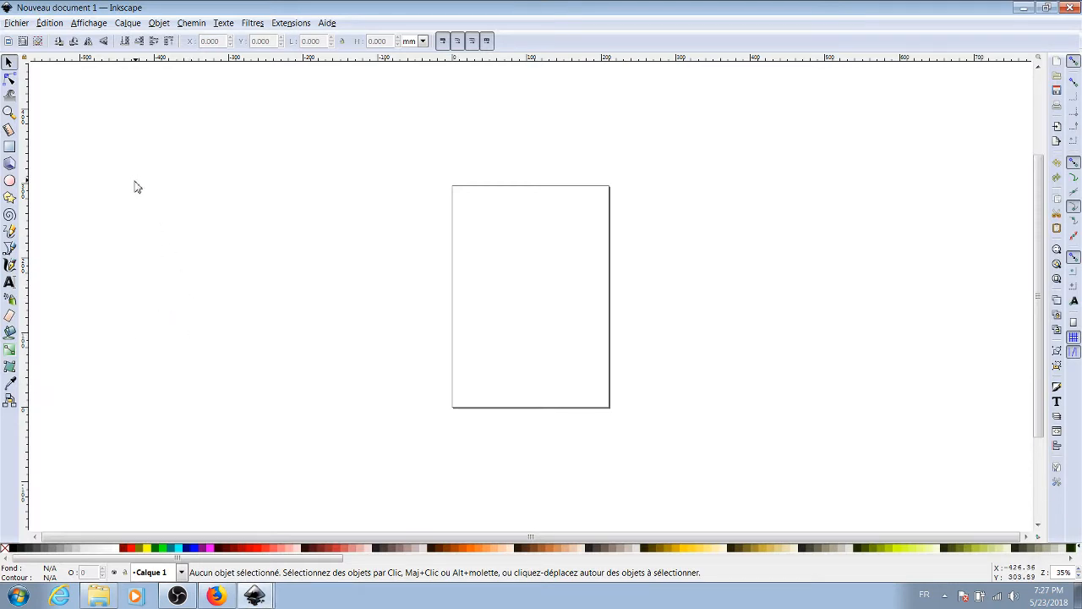
click(18, 24)
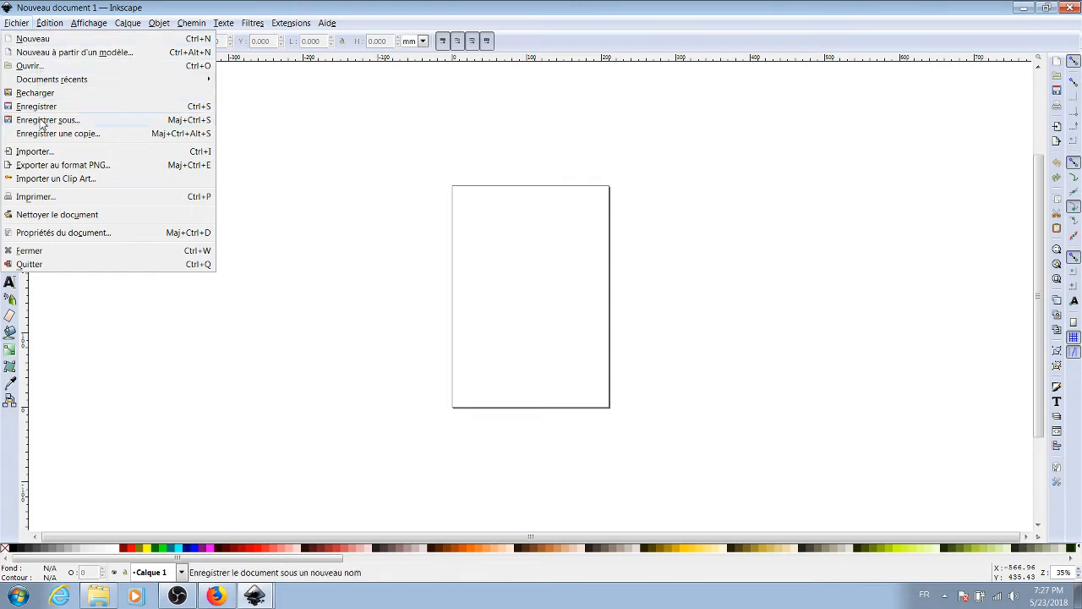
click(41, 154)
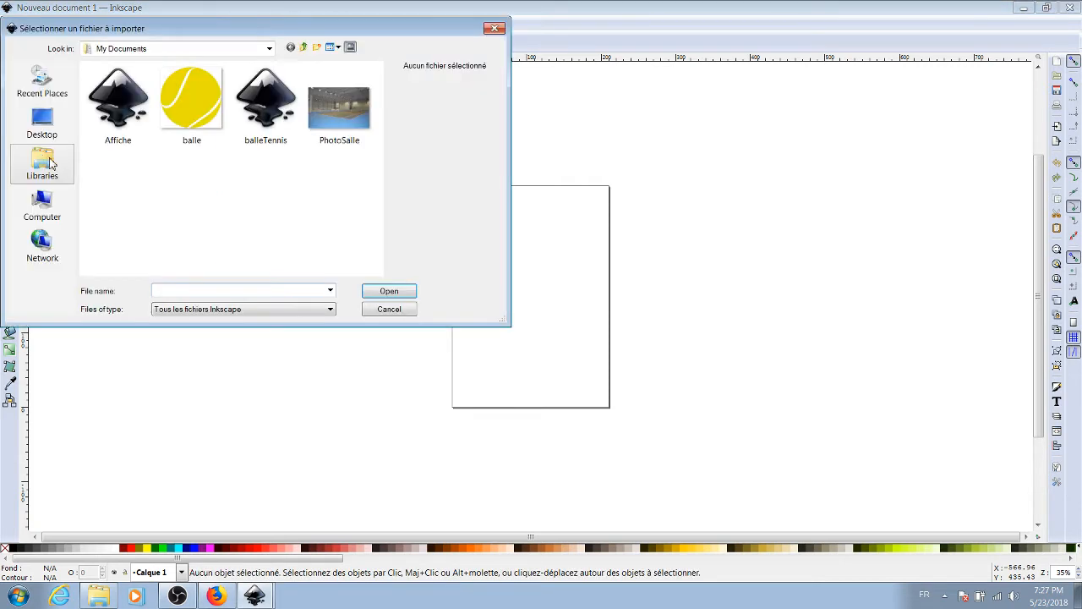
click(339, 127)
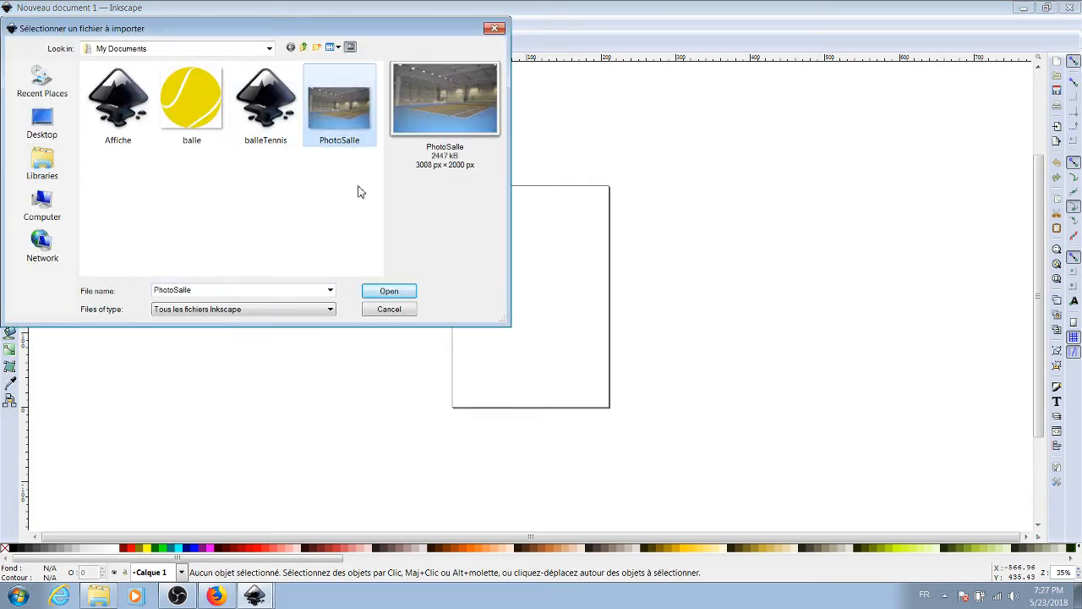
click(390, 294)
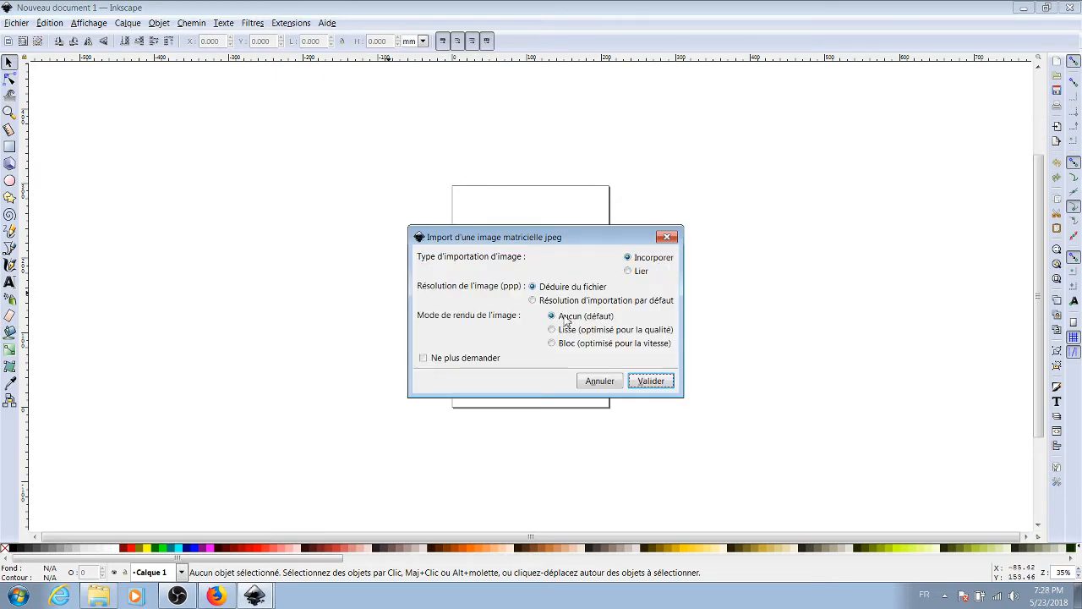
click(658, 386)
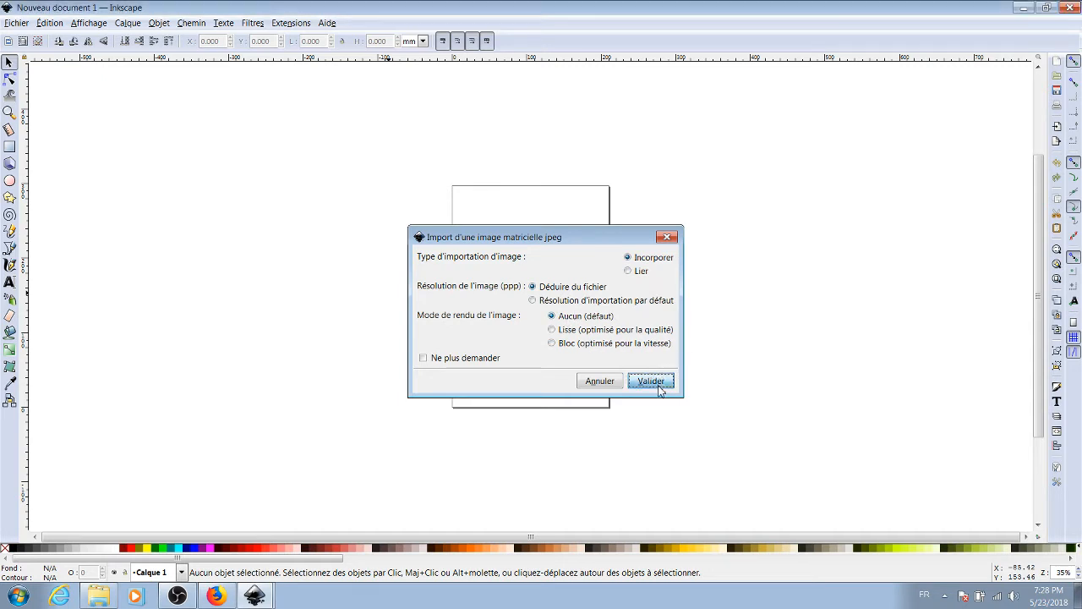
Position the imported photo over the page and resize the page to the selected photo
drag(657, 385, 529, 306)
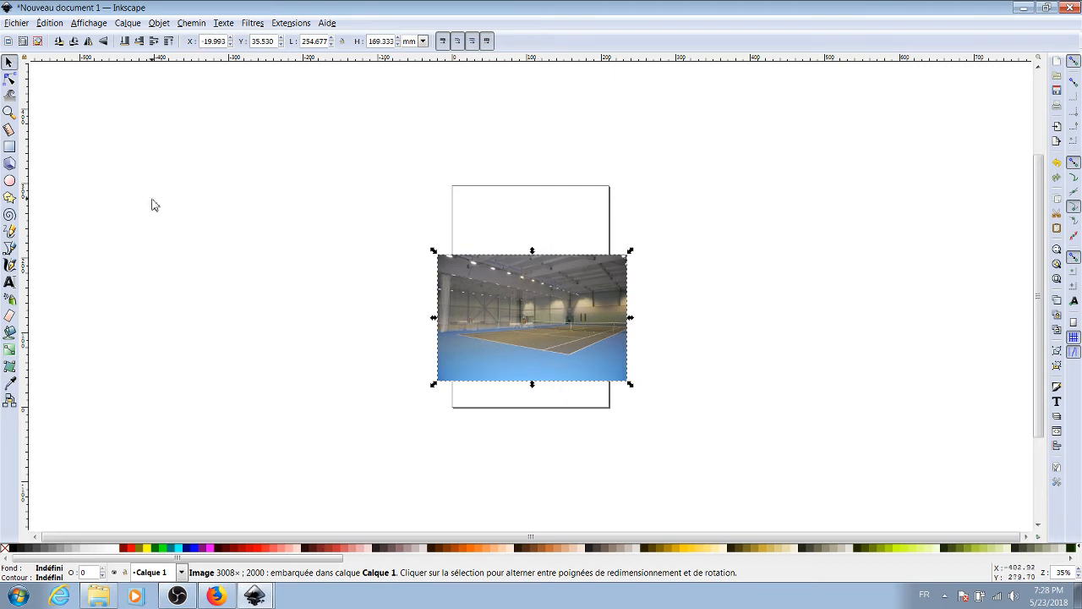
click(50, 23)
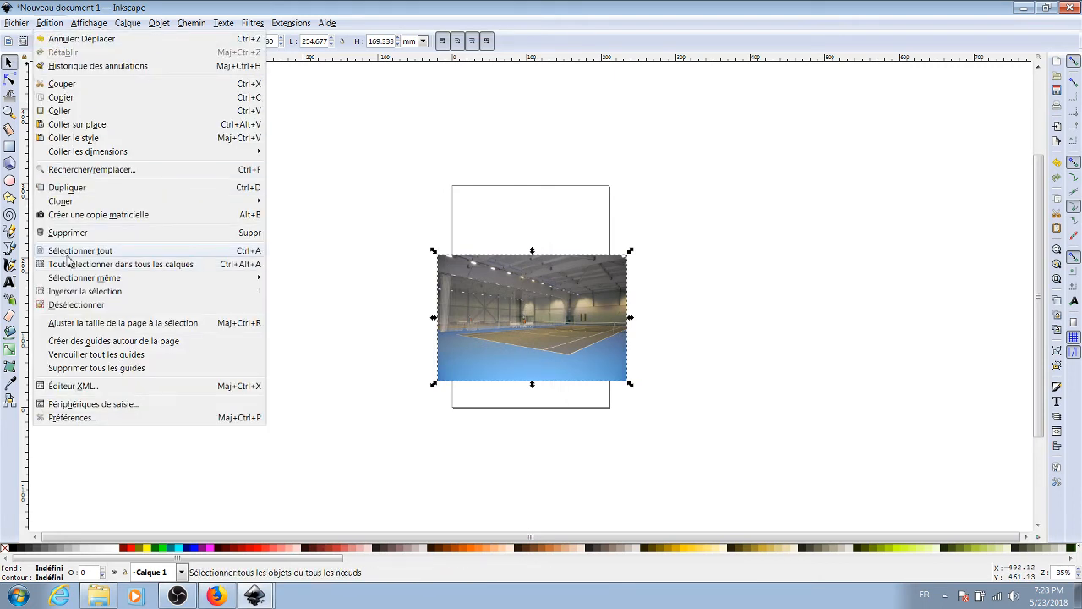
click(97, 330)
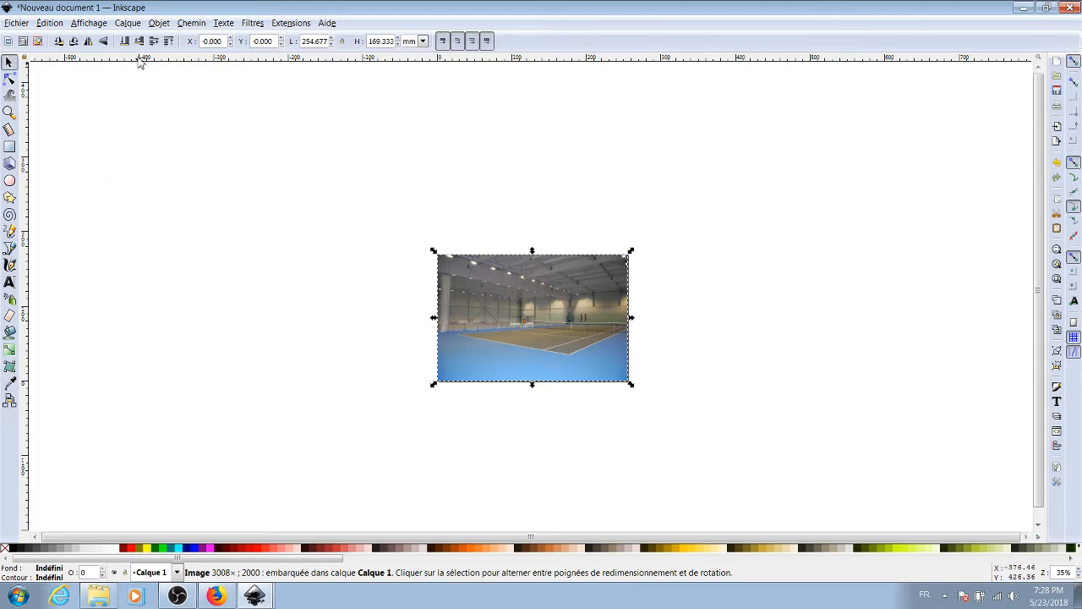
Enlarge the view to about 140% to examine the tennis court photo across the canvas
click(89, 23)
mouse_move(91, 40)
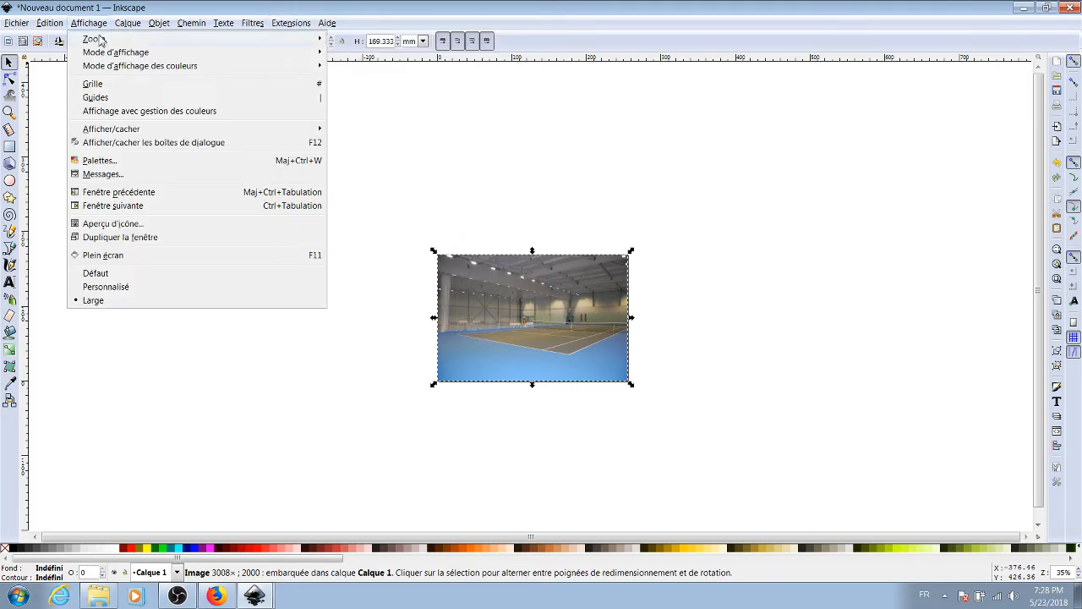
click(338, 44)
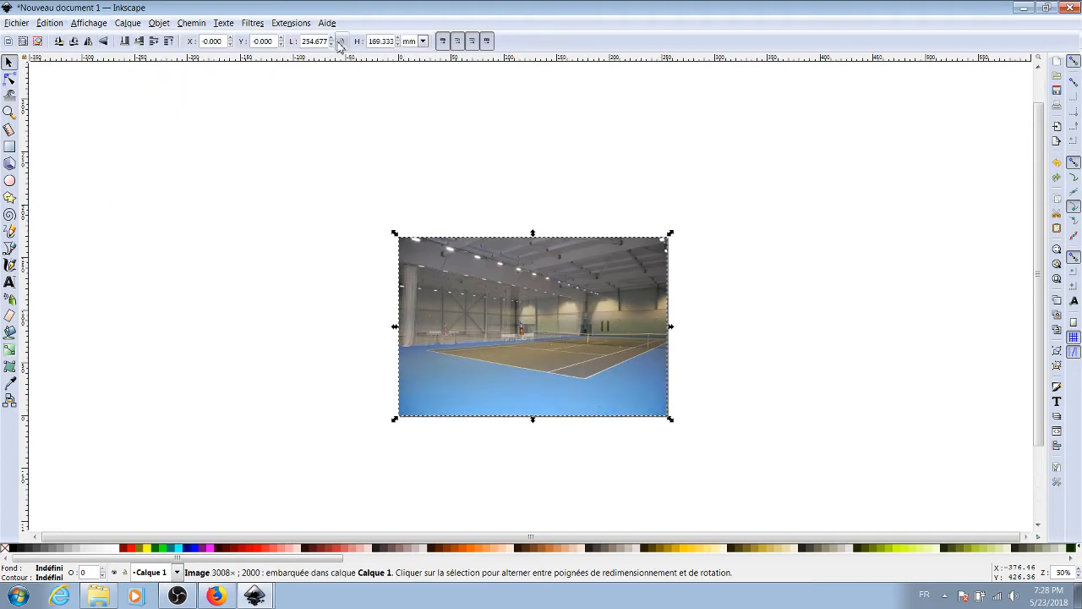
key(plus)
key(plus)
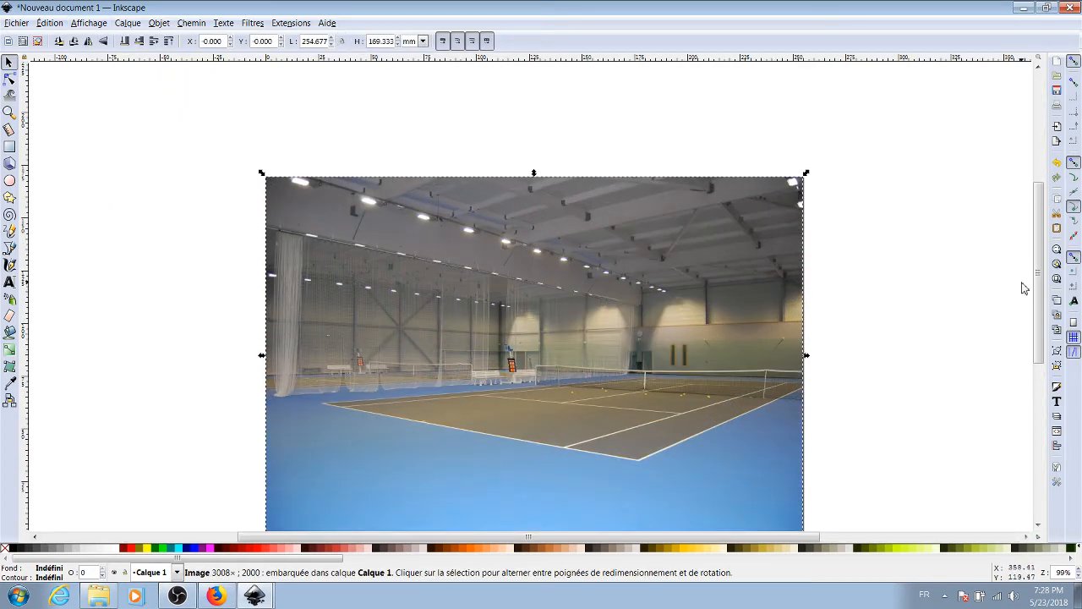
key(plus)
scroll(1040, 292, down, 2)
drag(1041, 295, 1042, 303)
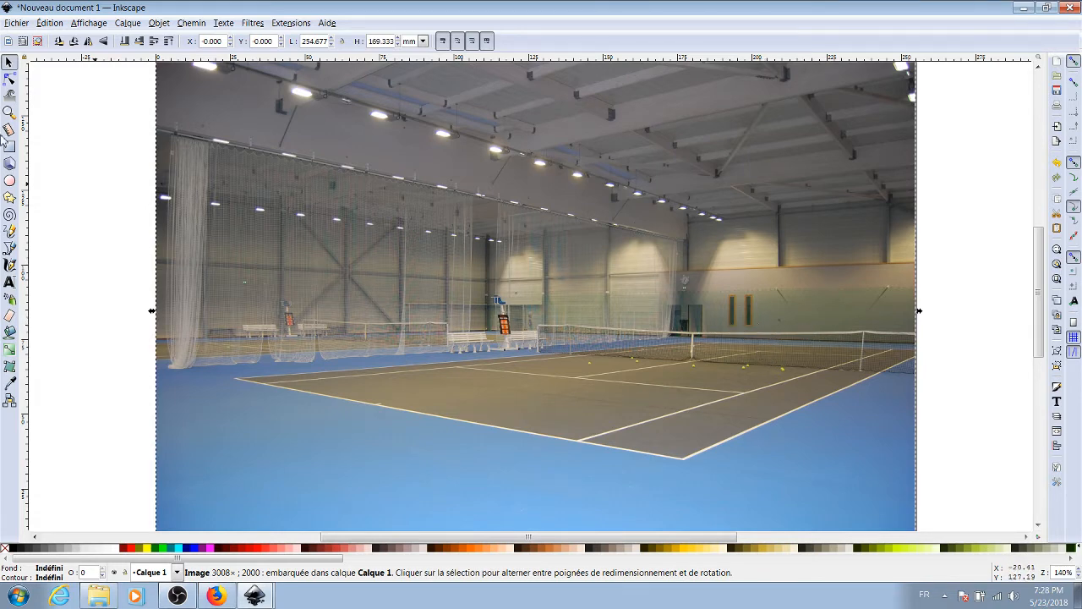
click(16, 23)
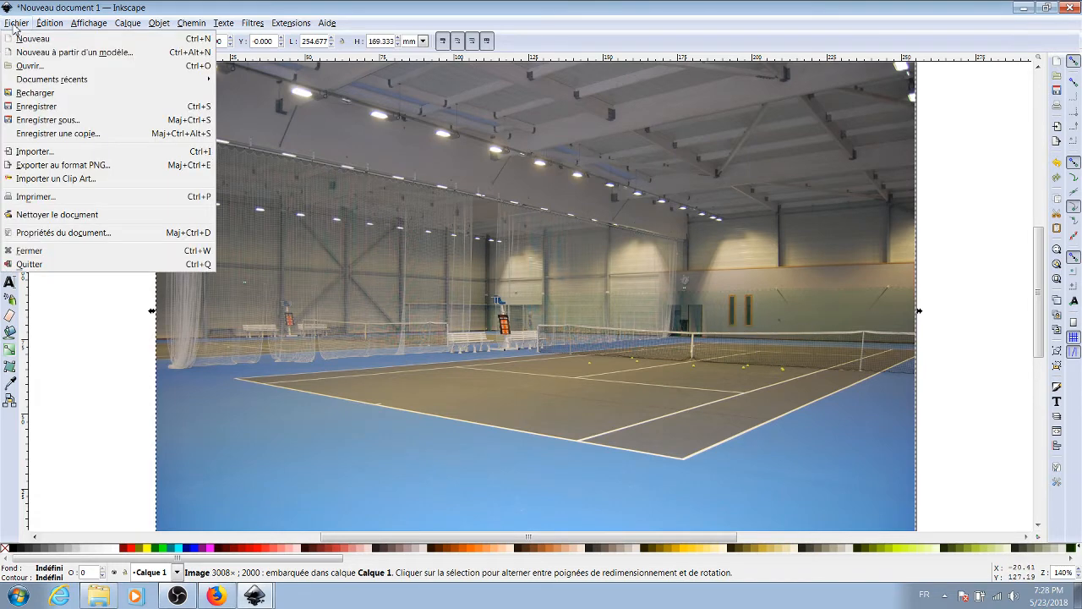
click(12, 288)
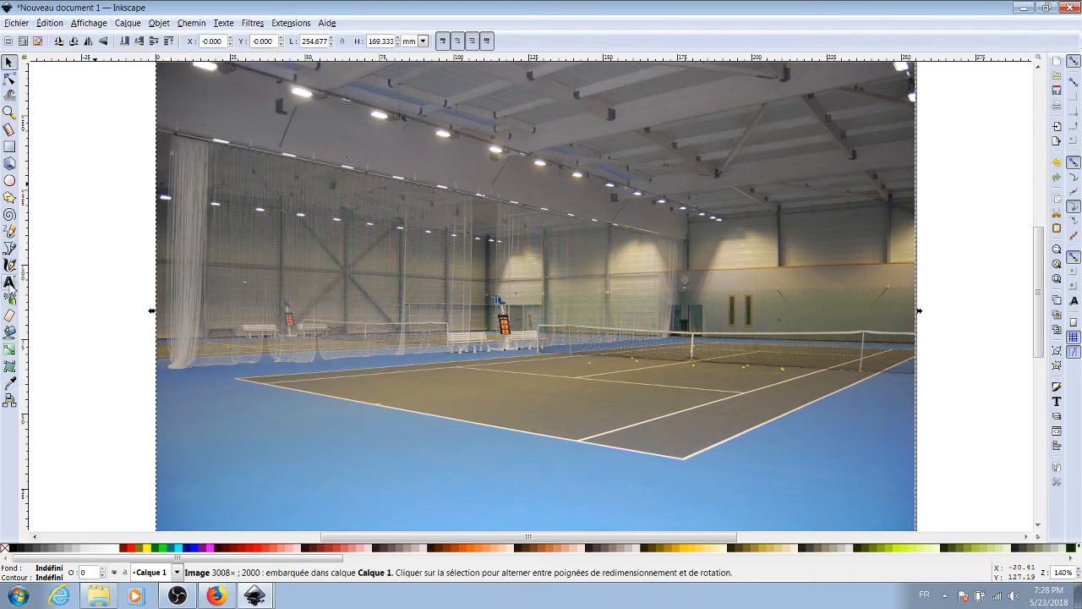
click(12, 283)
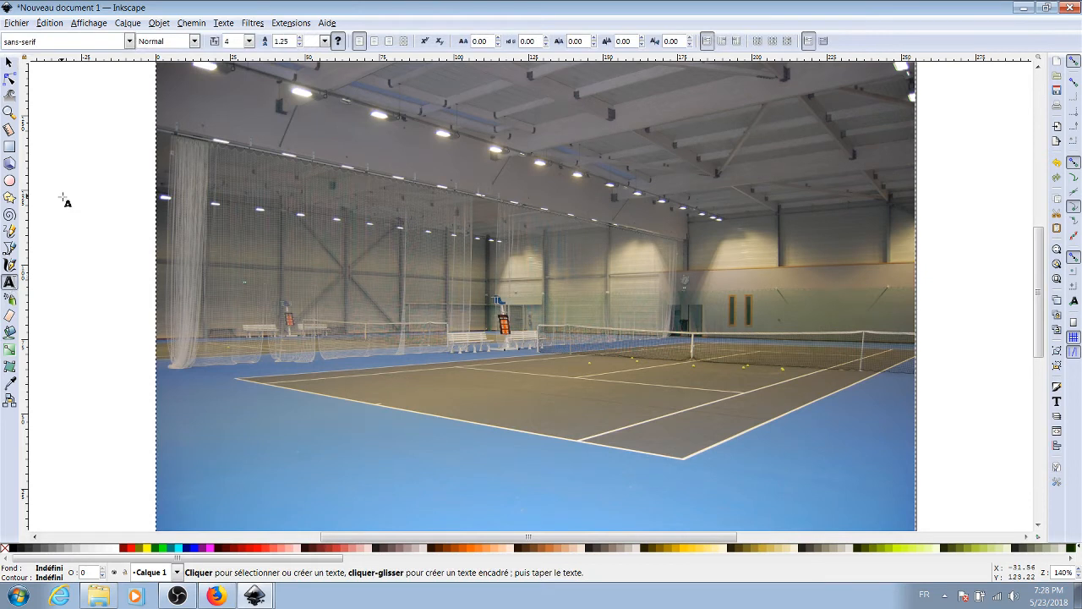
click(249, 42)
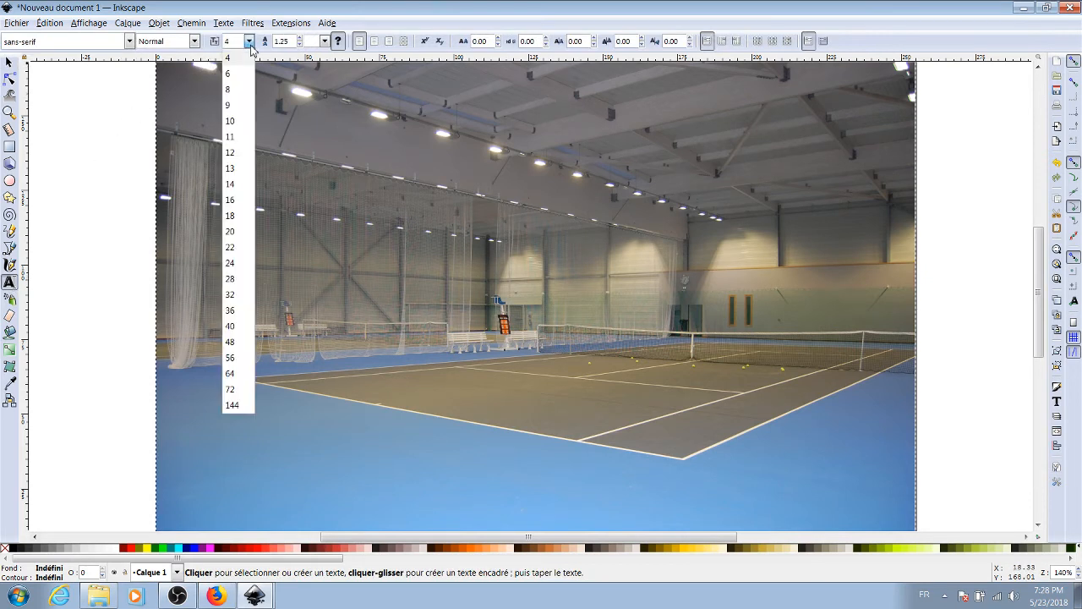
click(230, 263)
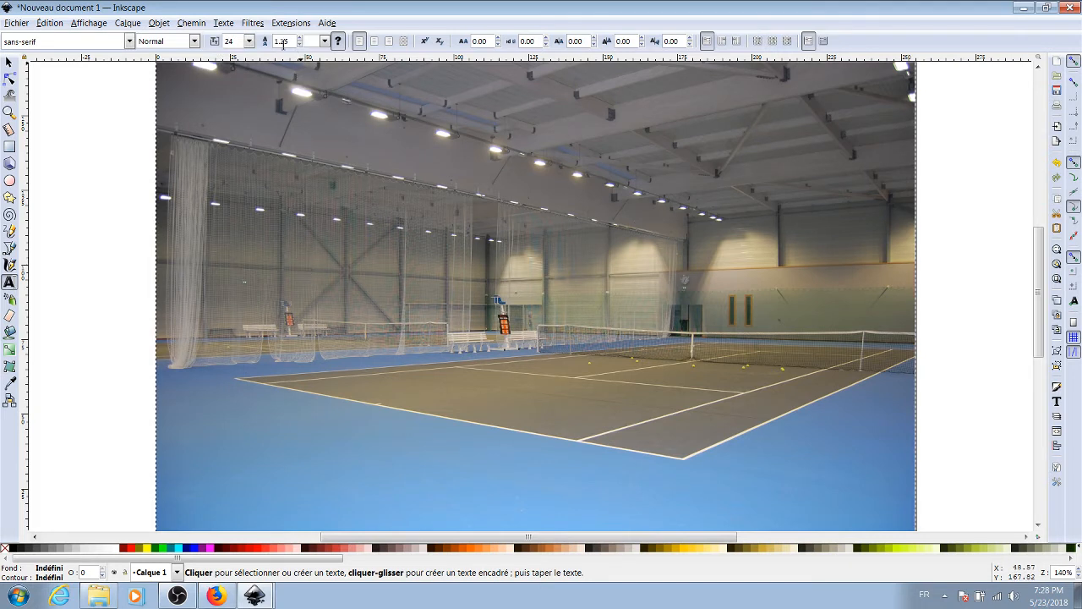
click(236, 436)
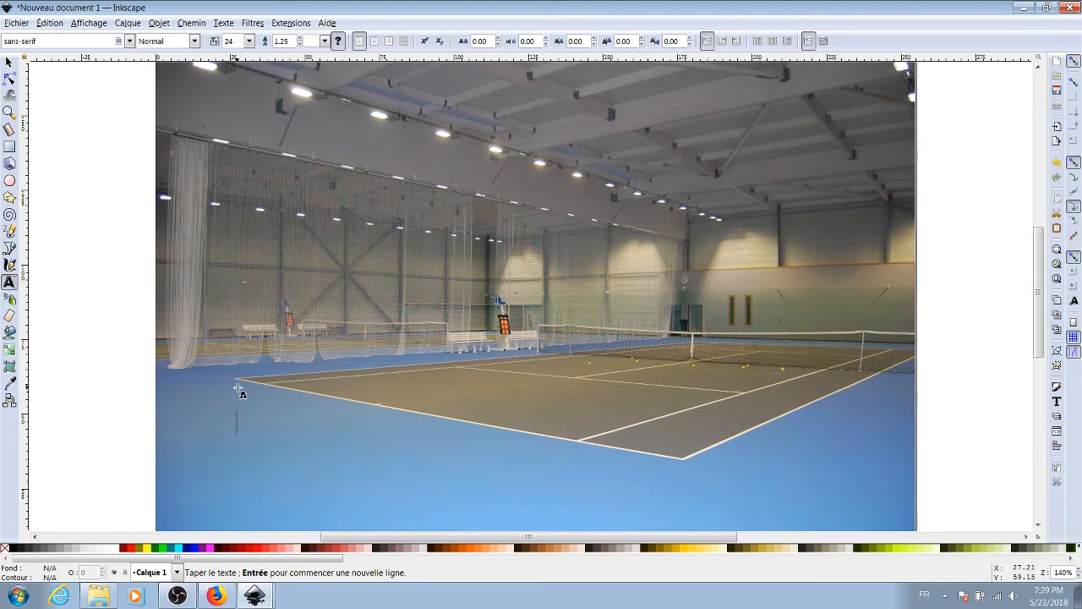
text(Séances Découvertes les 18, 21, 25 et 28 Juin Inscriptions : -  https://www.tennis-chateaubourg.fr/seances-tennis)
key(Escape)
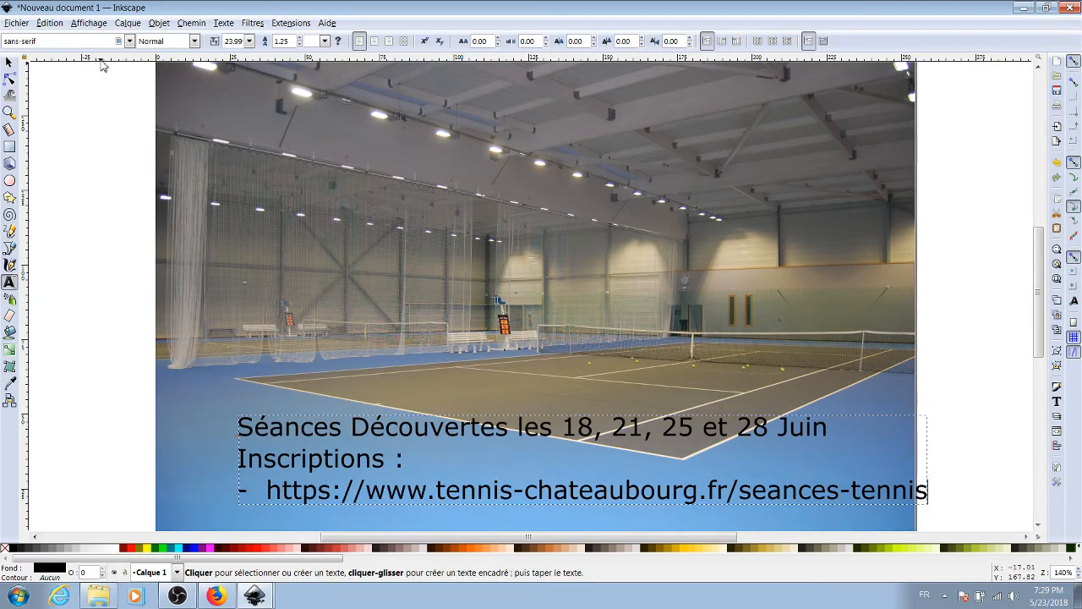
Move the text block so it fits within the photo's width, at about X 14 mm, Y 23 mm
click(9, 62)
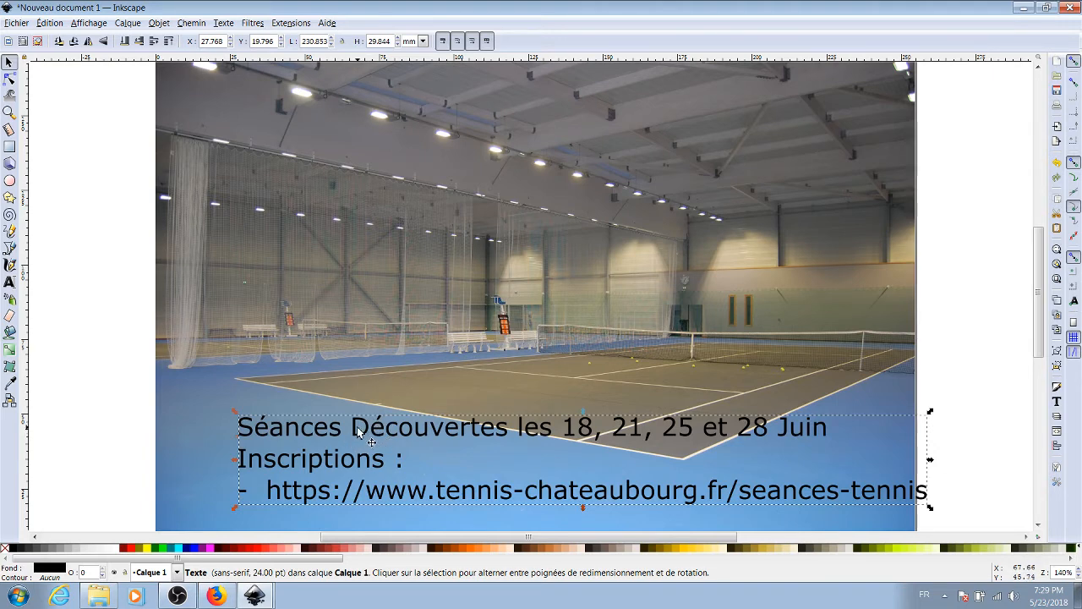
drag(348, 423, 334, 423)
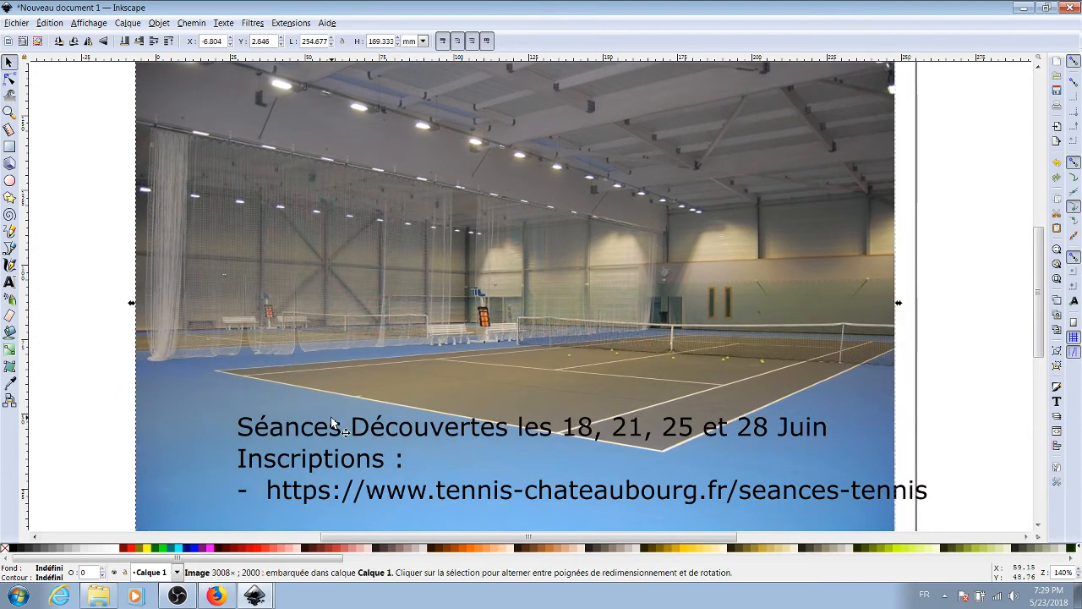
key(ctrl)
key(ctrl+z)
click(368, 434)
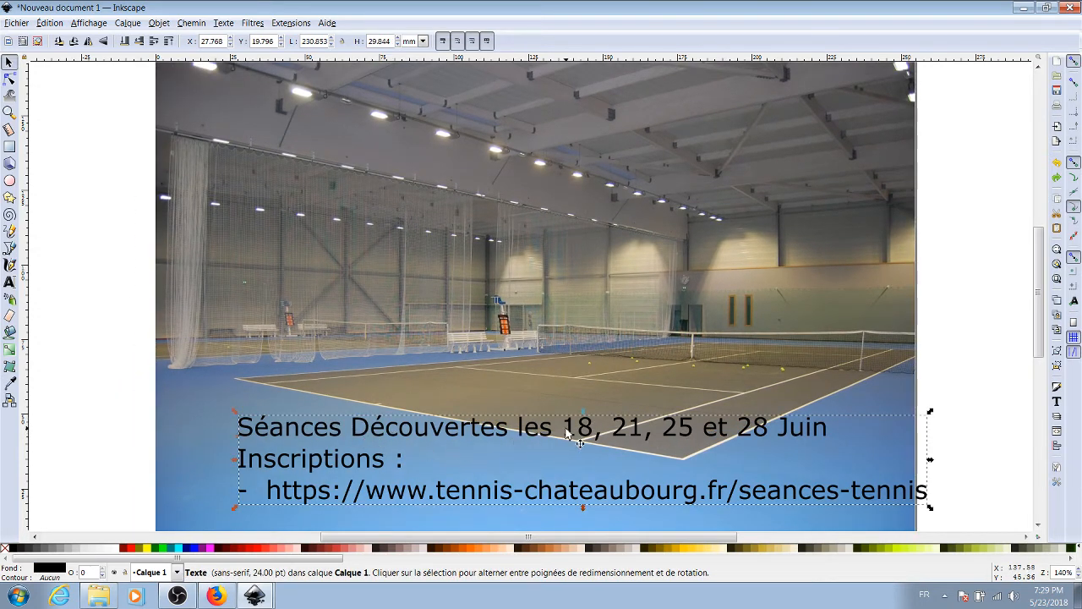
drag(582, 425, 539, 414)
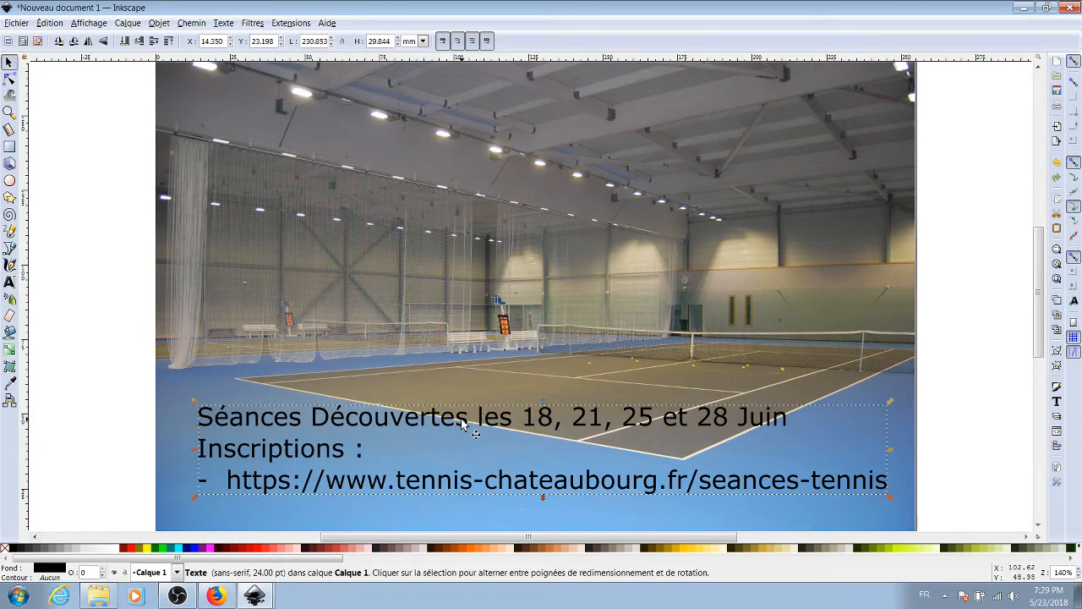
Try several fill colours on the text, including orange, yellow and cream, and set its fill back to black
click(130, 548)
click(495, 548)
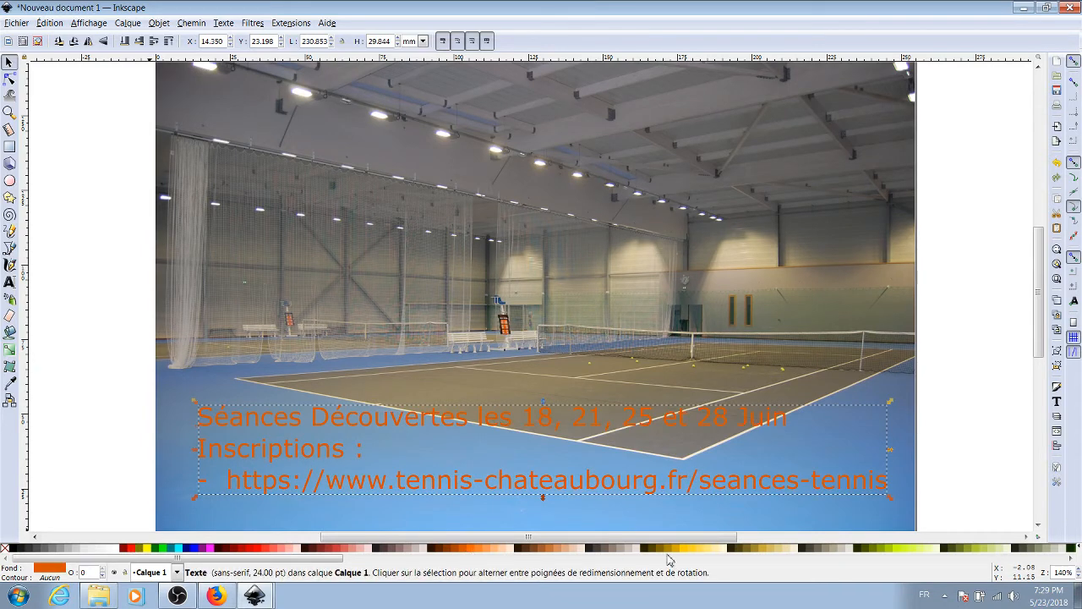
click(685, 550)
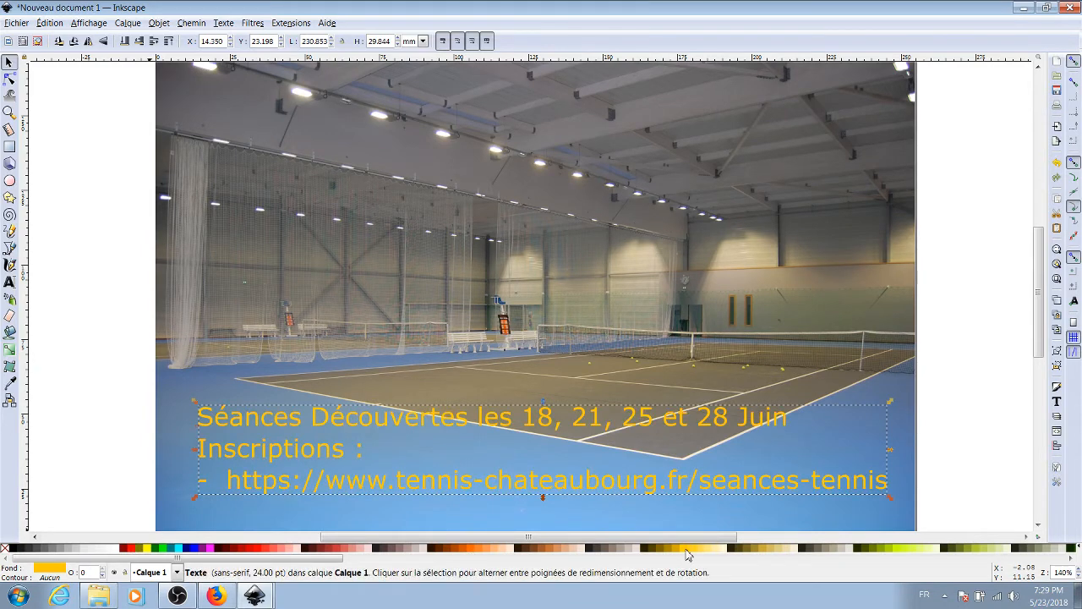
click(787, 548)
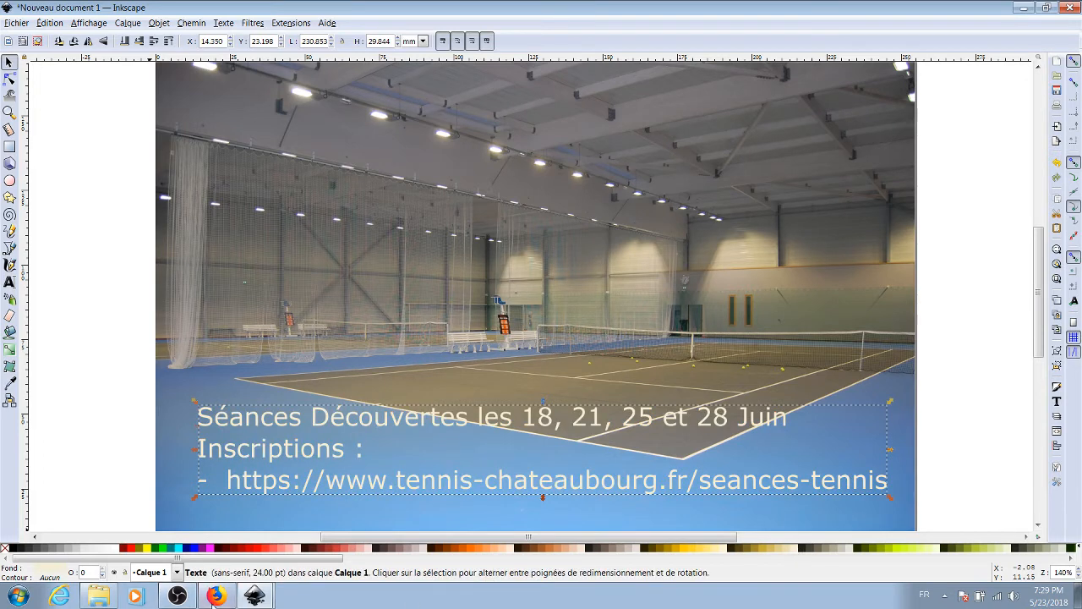
click(15, 549)
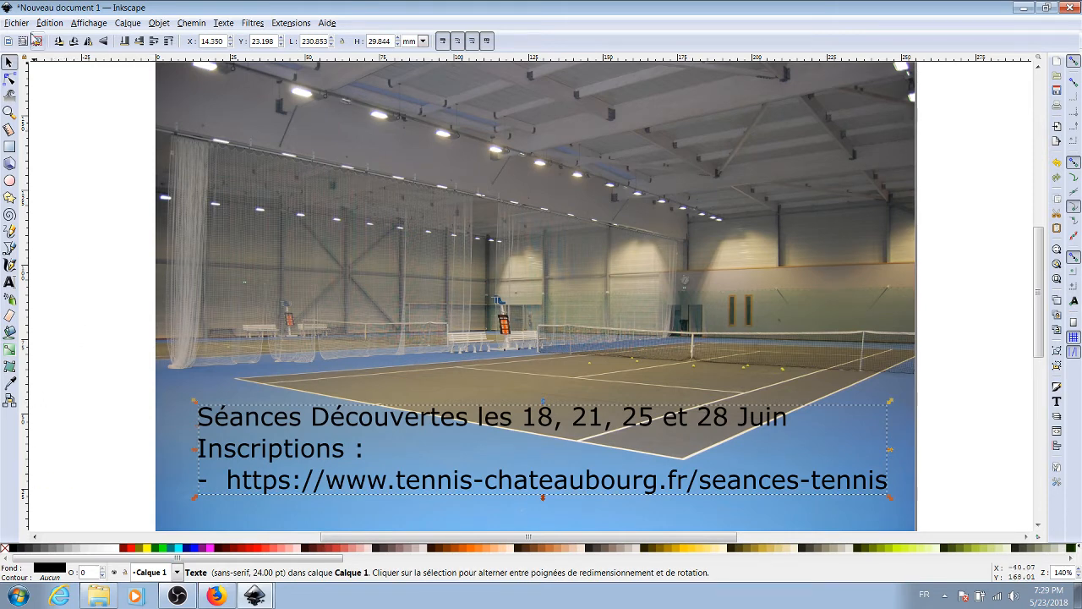
Import the balleTennis drawing into the document
click(23, 26)
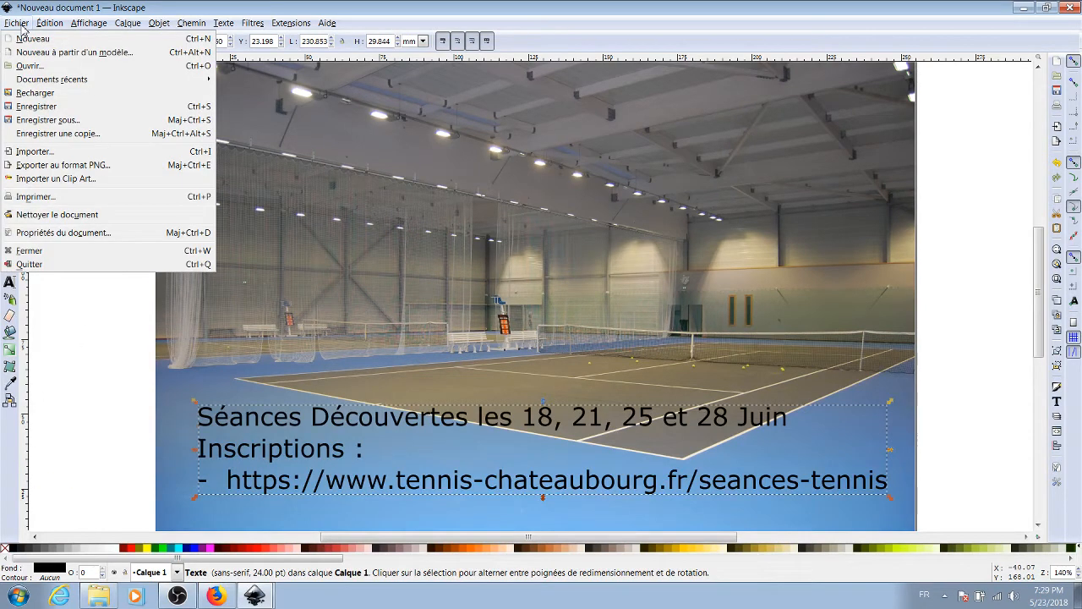
click(33, 151)
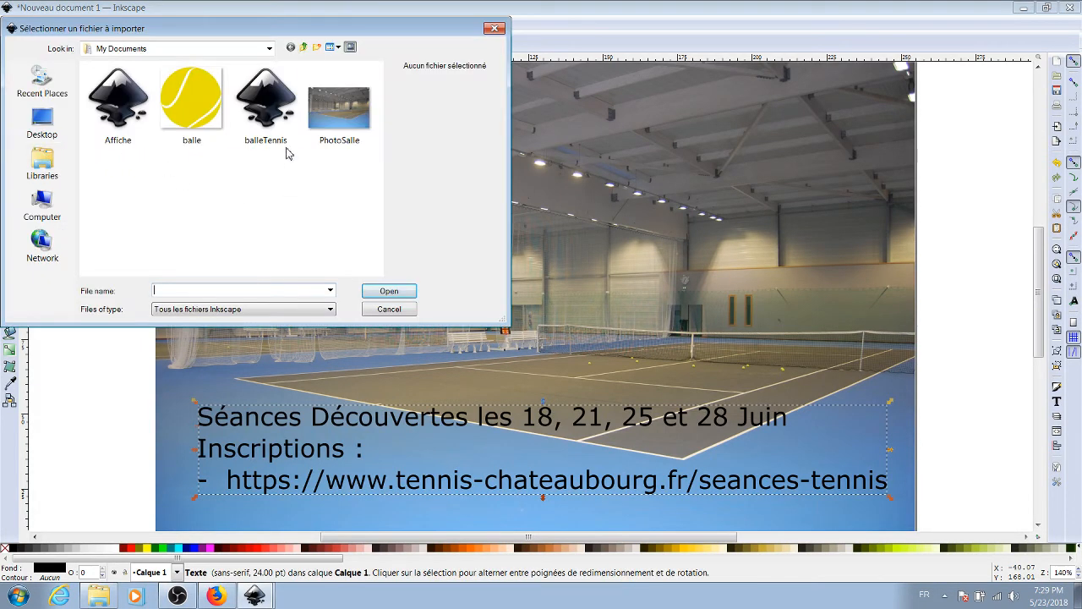
click(272, 122)
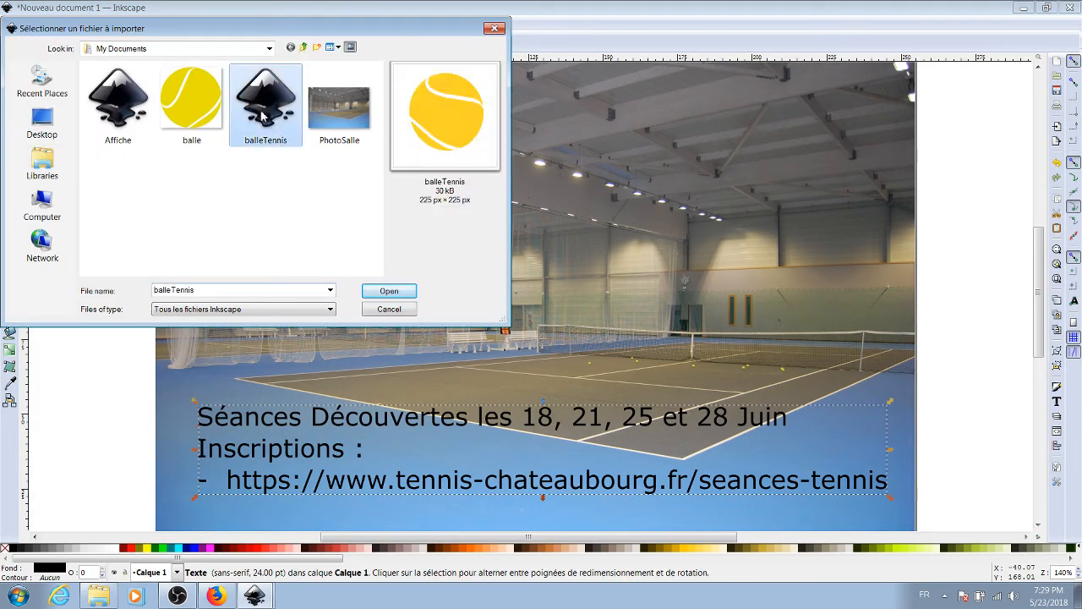
click(381, 295)
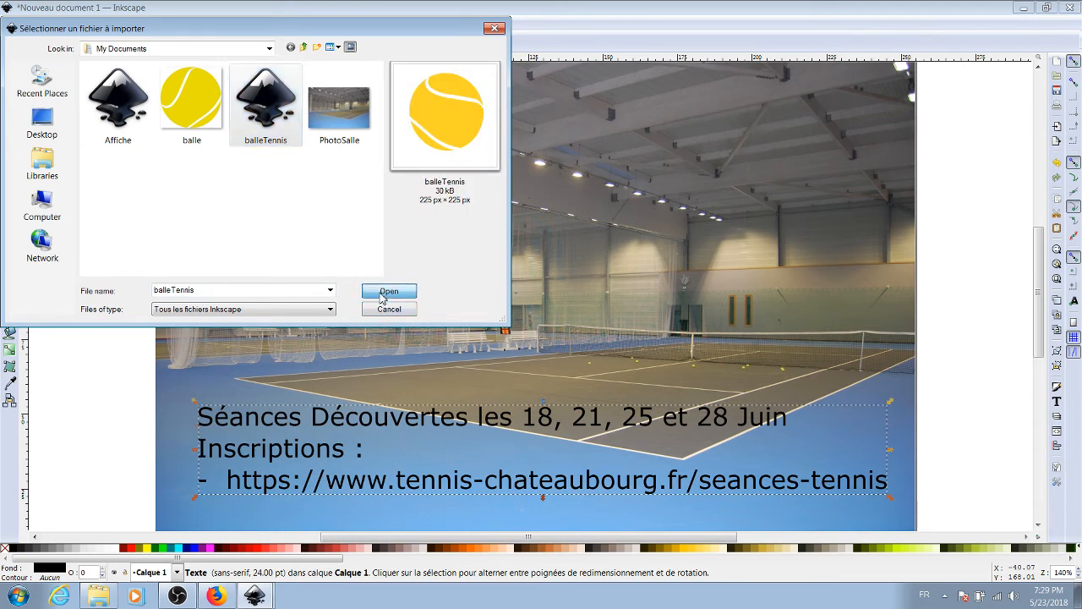
Place the tennis ball in the photo's upper left area at about X 26 mm, Y 95 mm and enlarge it to about 56 × 51 mm
drag(381, 302, 320, 226)
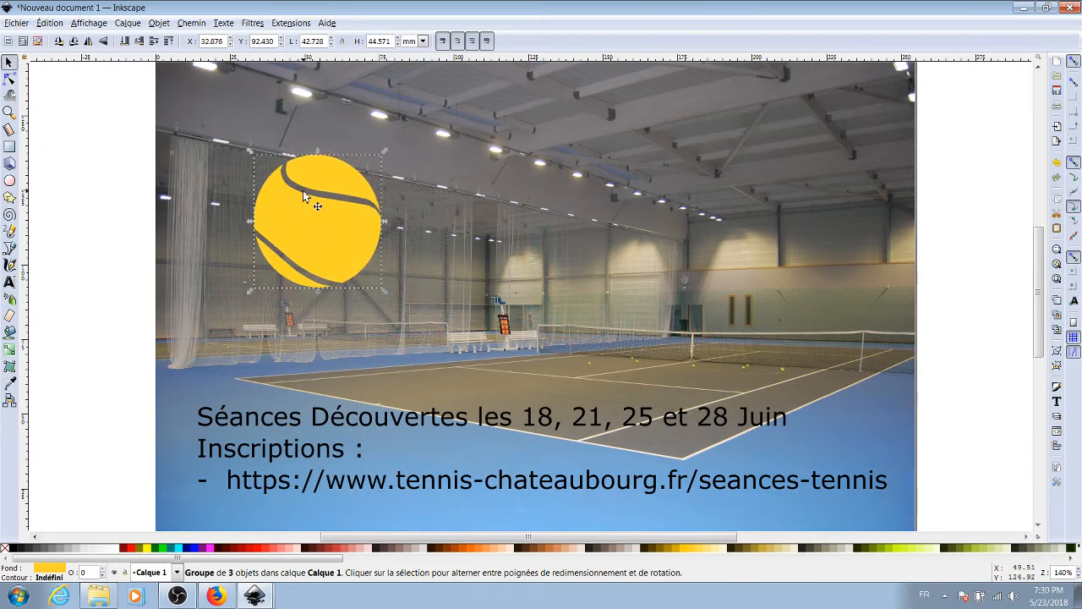
drag(336, 242, 302, 237)
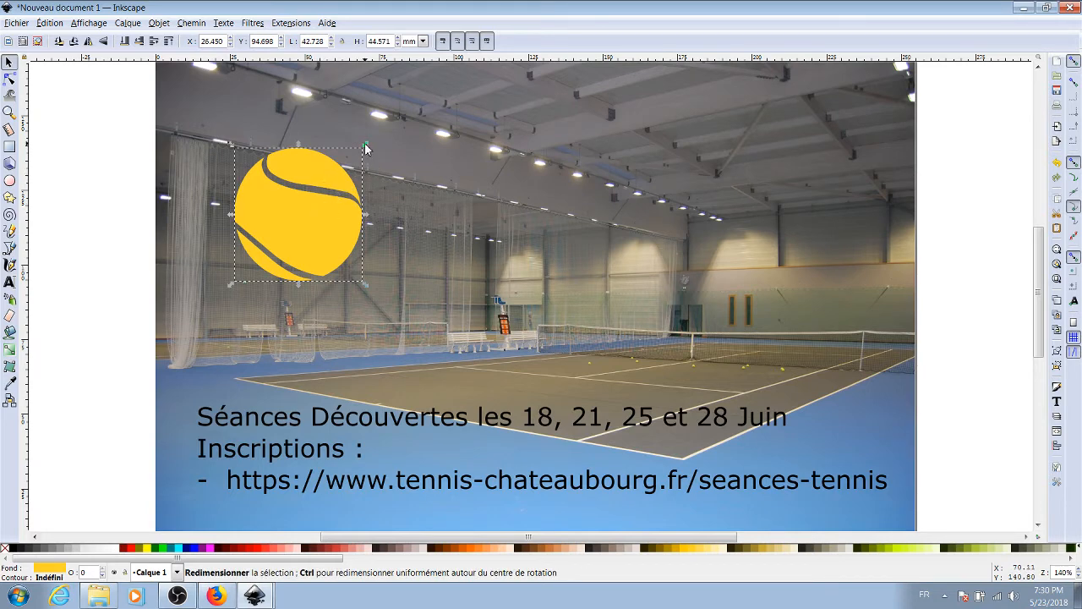
drag(365, 148, 405, 125)
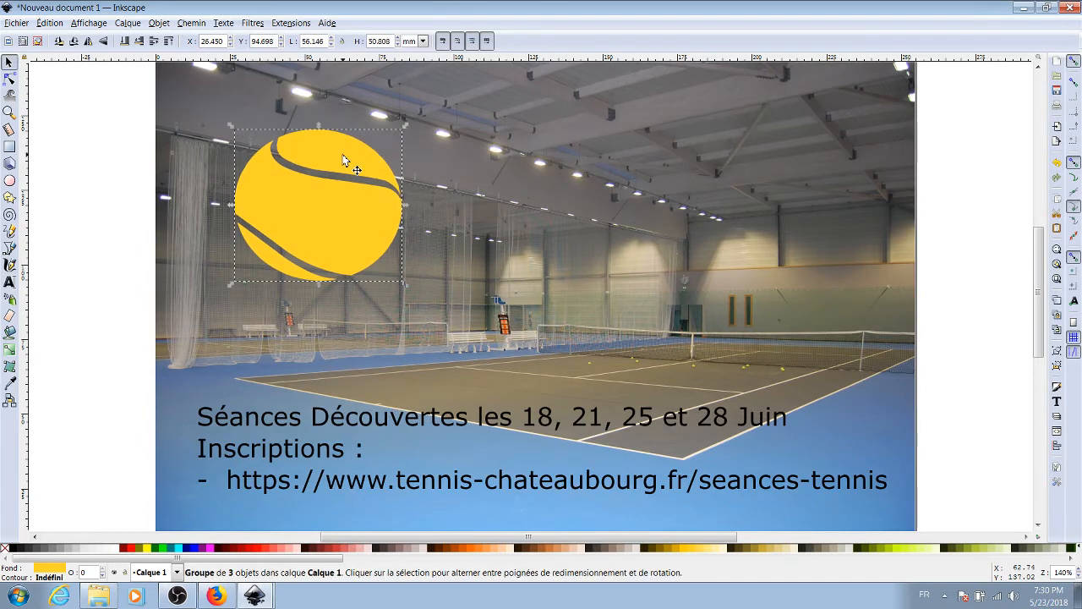
Move the tennis ball to about X 30 mm, Y 102 mm, rotate it counterclockwise and shrink it to about 54 × 50 mm
drag(343, 155, 353, 127)
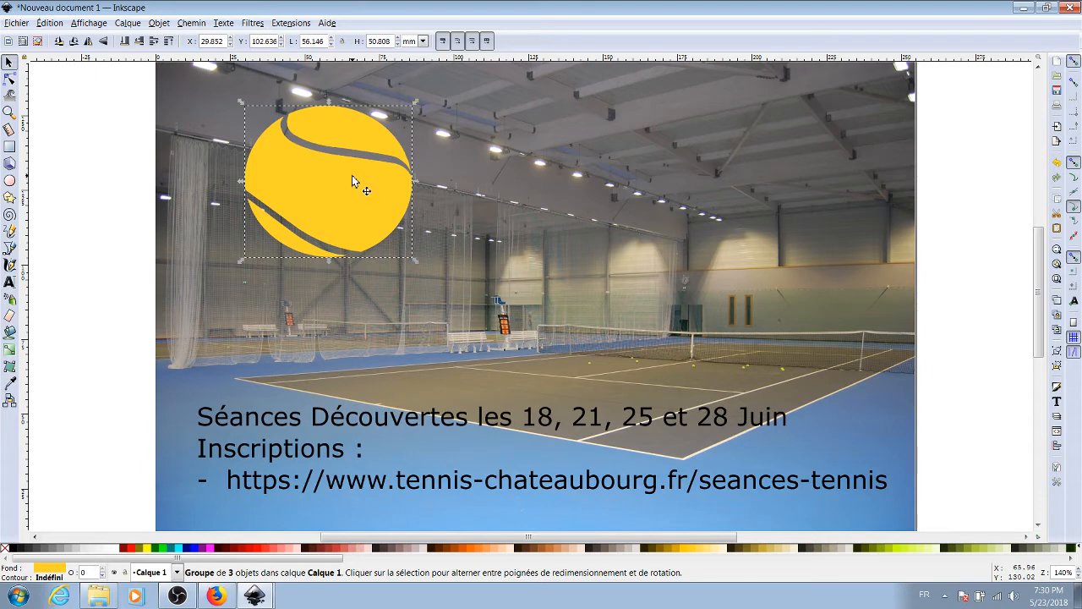
click(332, 188)
drag(241, 104, 231, 147)
click(377, 178)
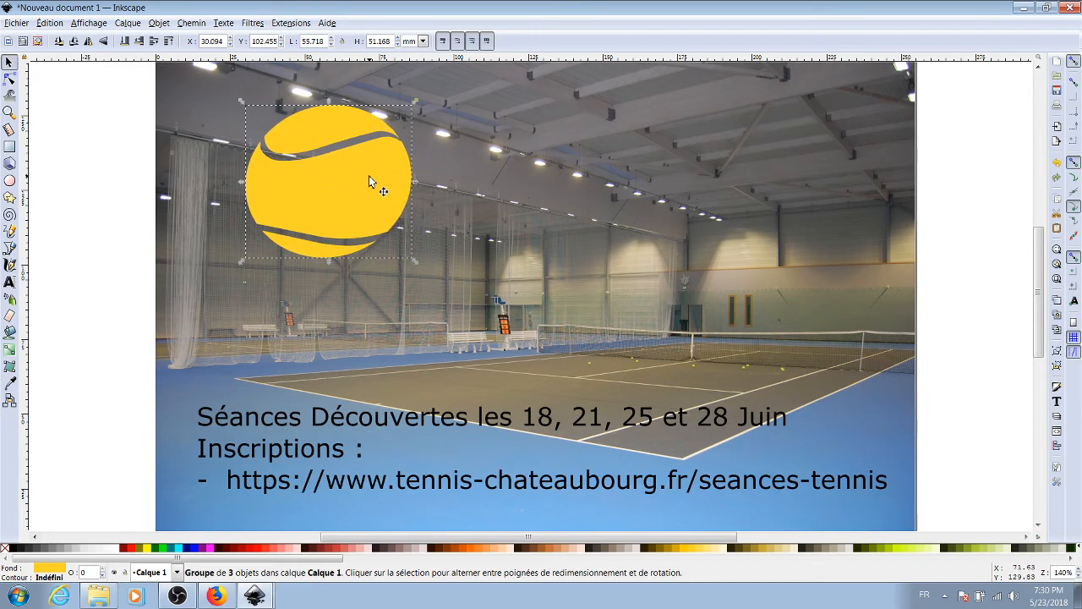
drag(415, 103, 408, 111)
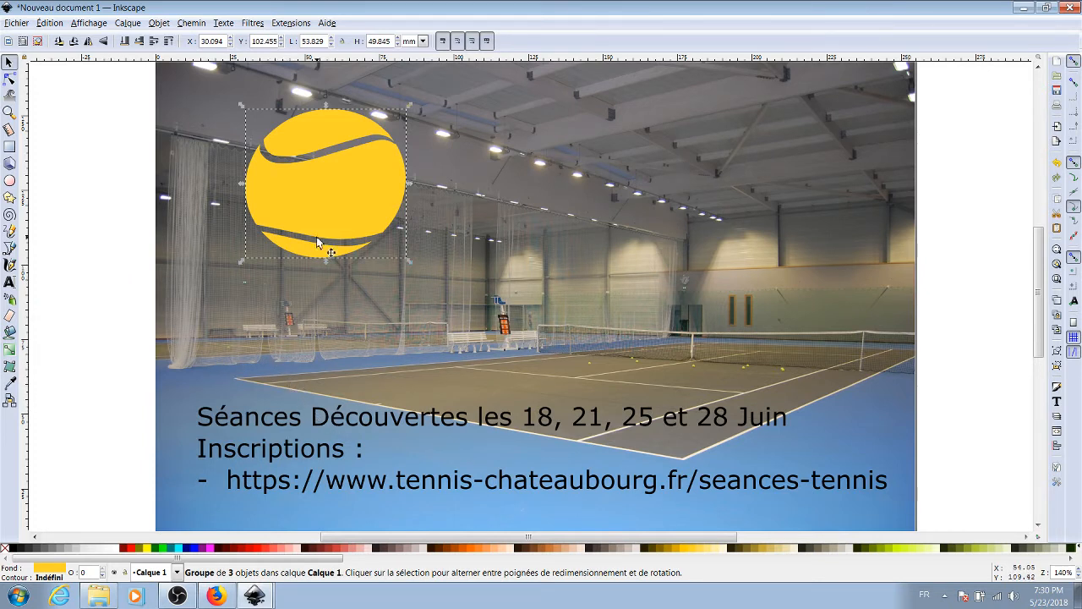
Add the 16 pt text "18, 21, 25 et 28 juin" on two lines over the ball and shift the ball so the text sits centred on it
click(9, 282)
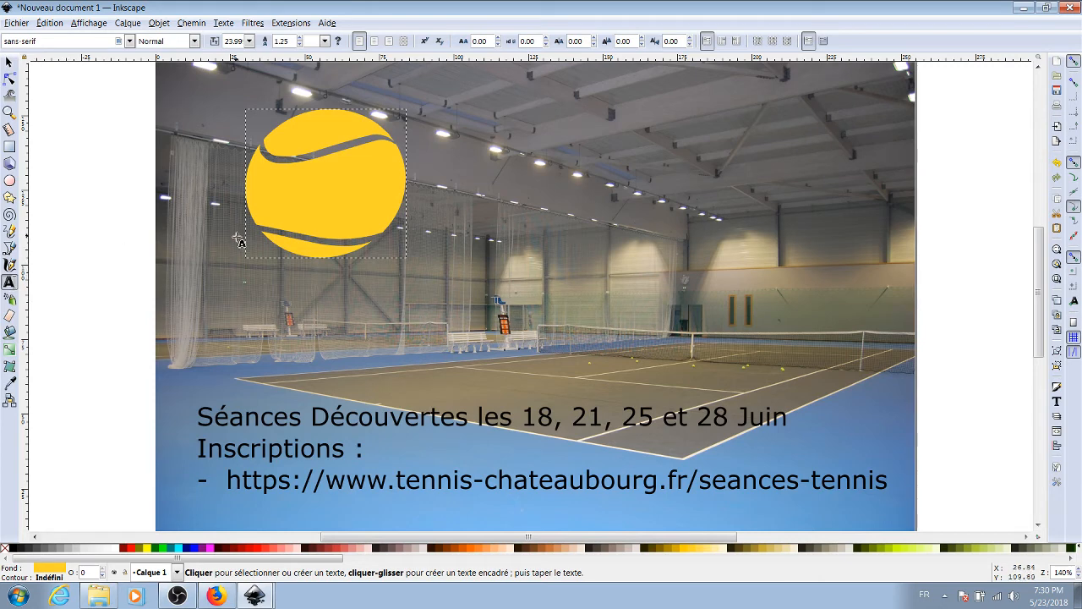
click(250, 41)
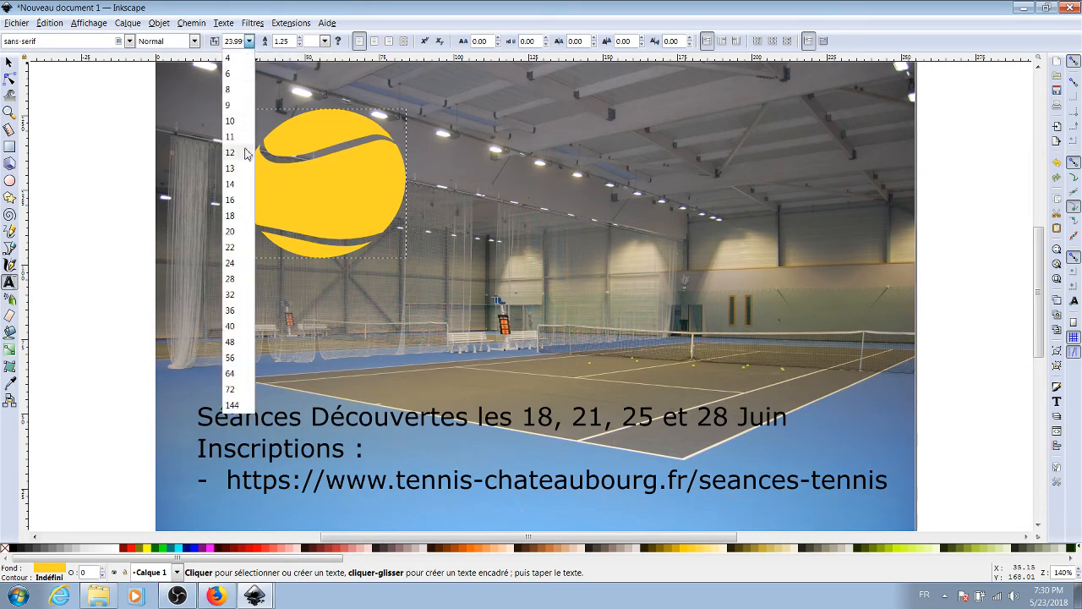
click(242, 202)
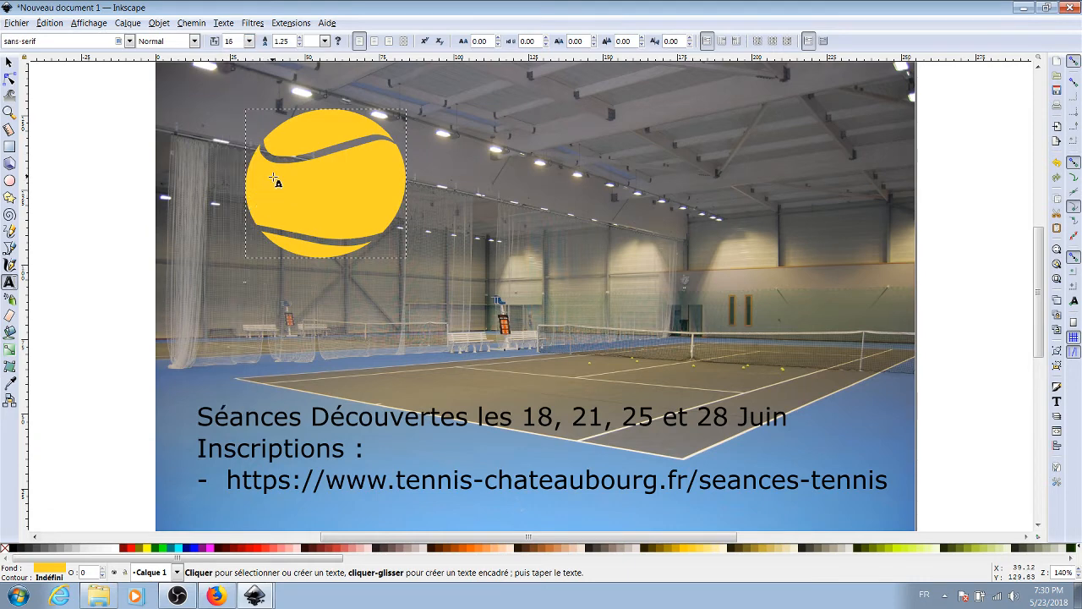
click(274, 176)
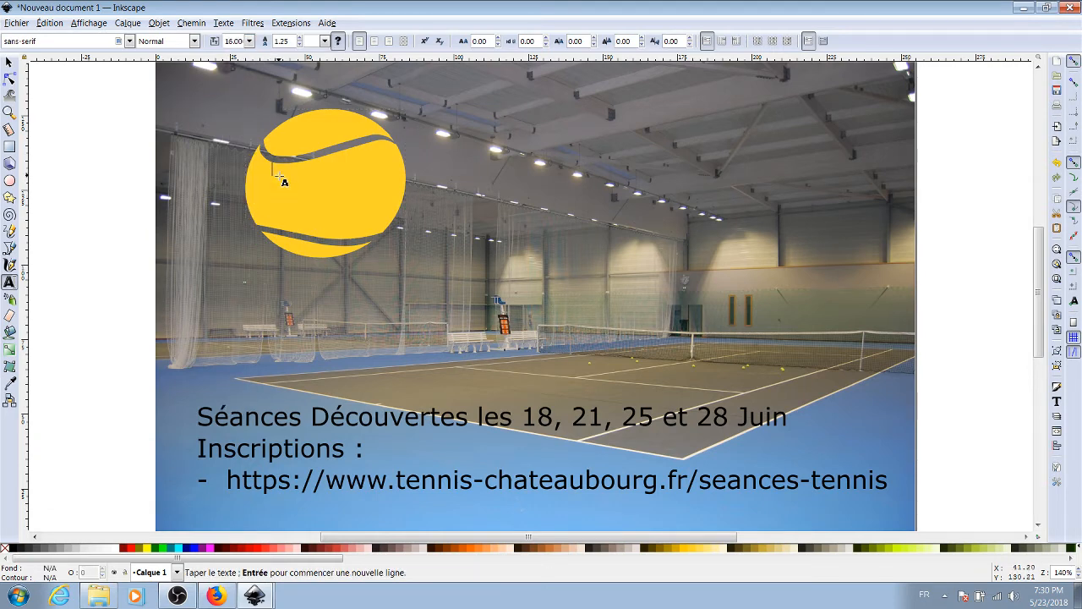
text(18)
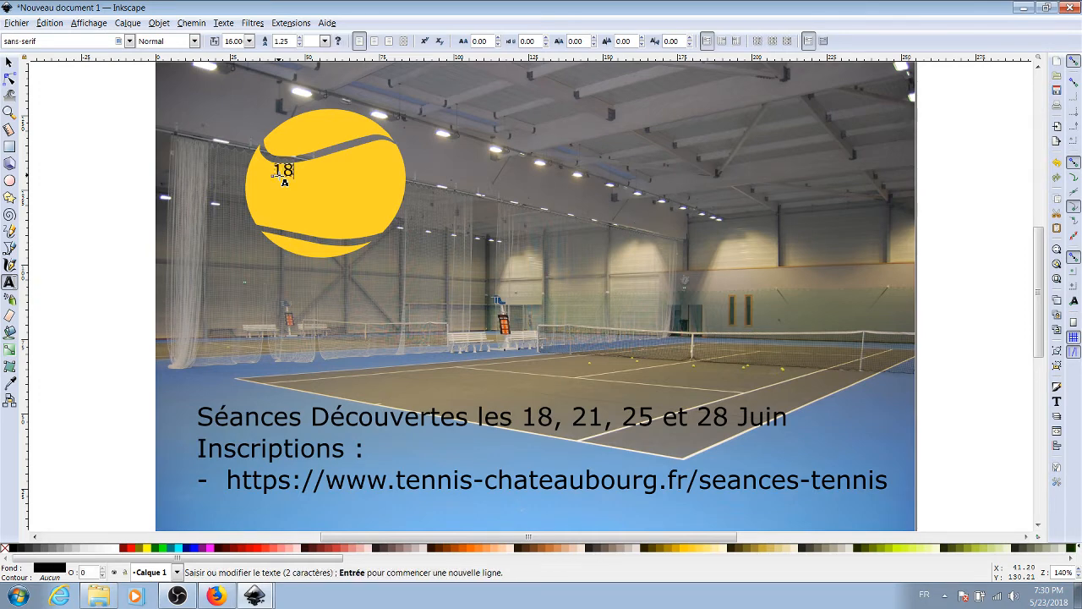
text(, 21, 25)
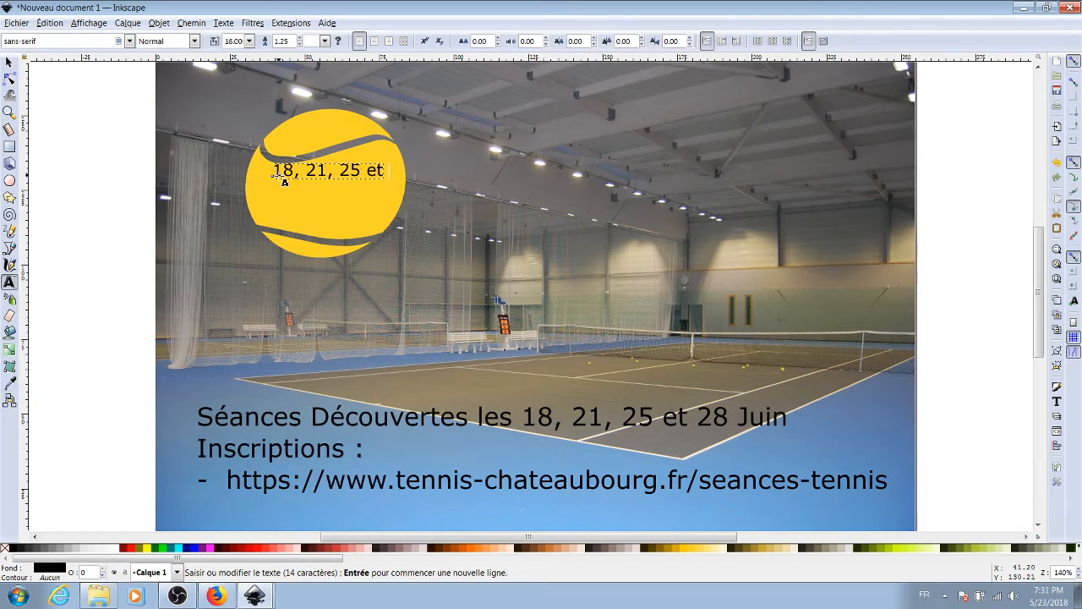
text(et 28 juin)
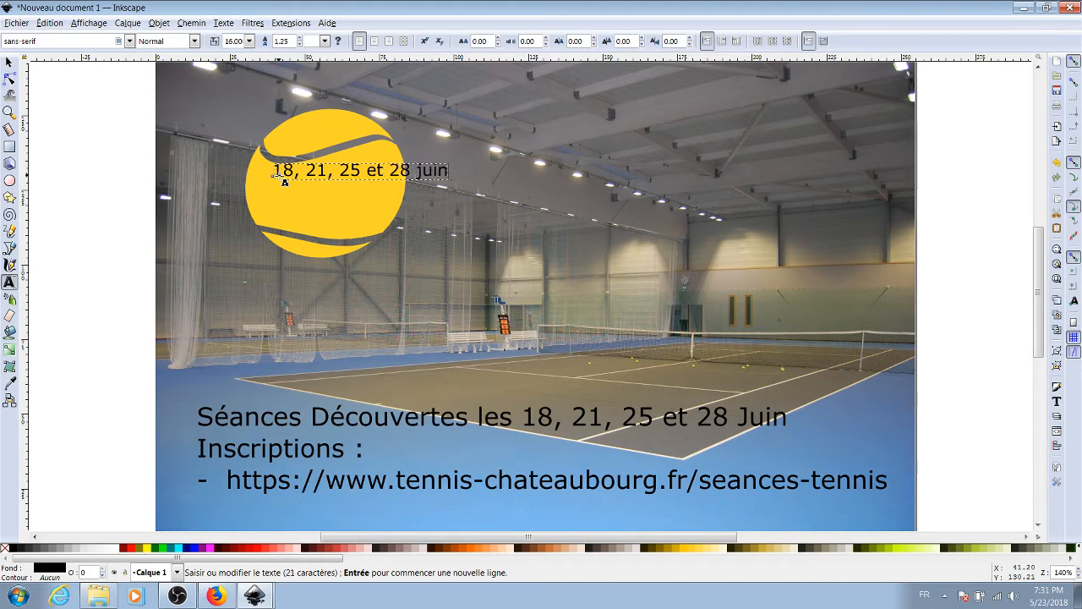
click(369, 171)
key(Return)
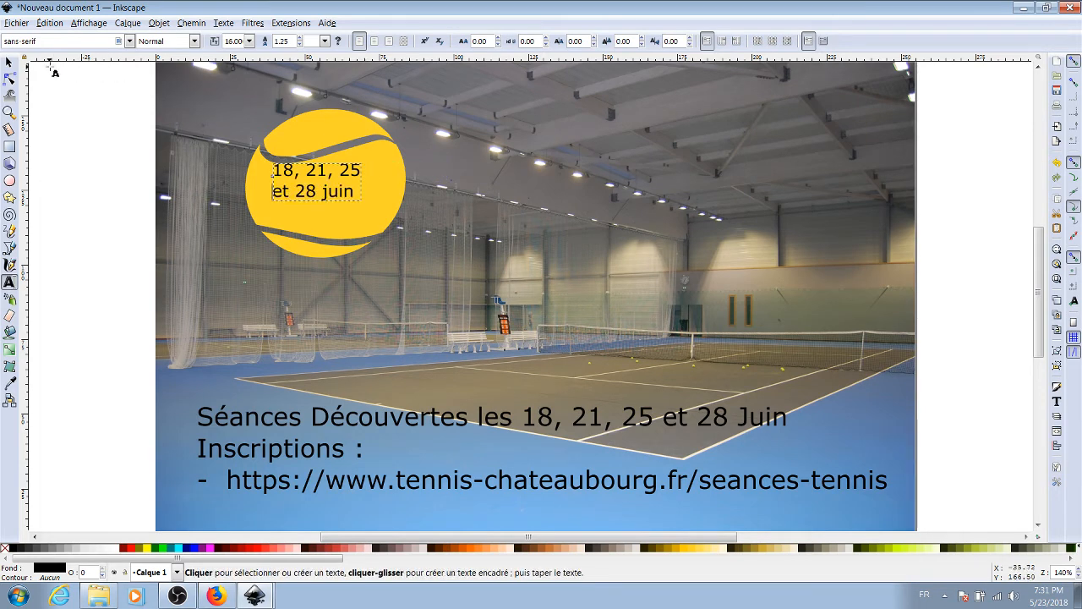
click(10, 61)
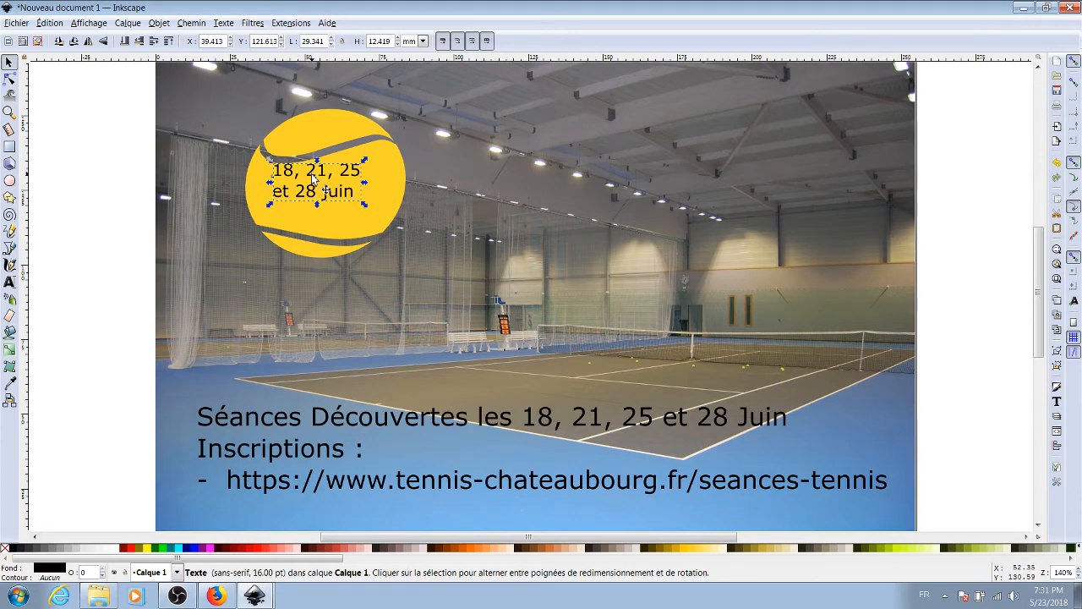
drag(313, 180, 306, 174)
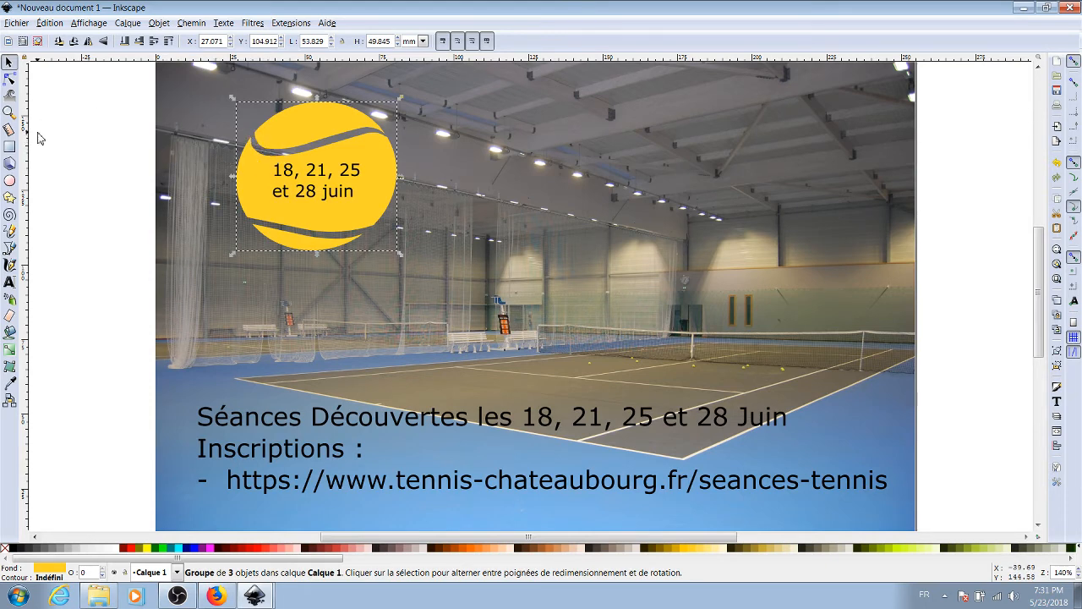
Add the text "4 séances" in the ball's upper section, above the dates
click(11, 284)
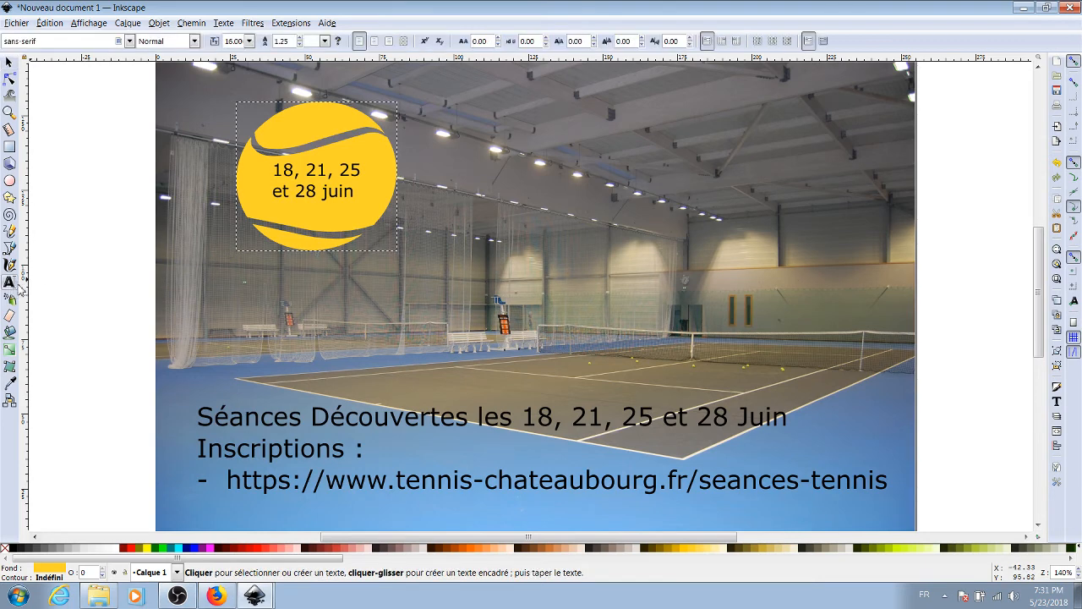
click(273, 124)
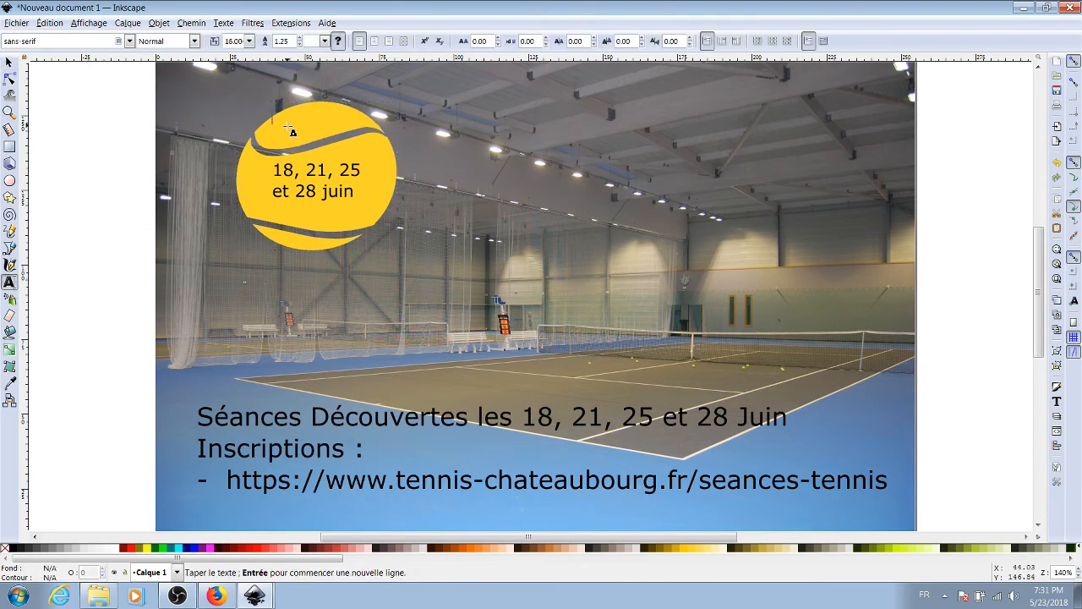
text(4 s)
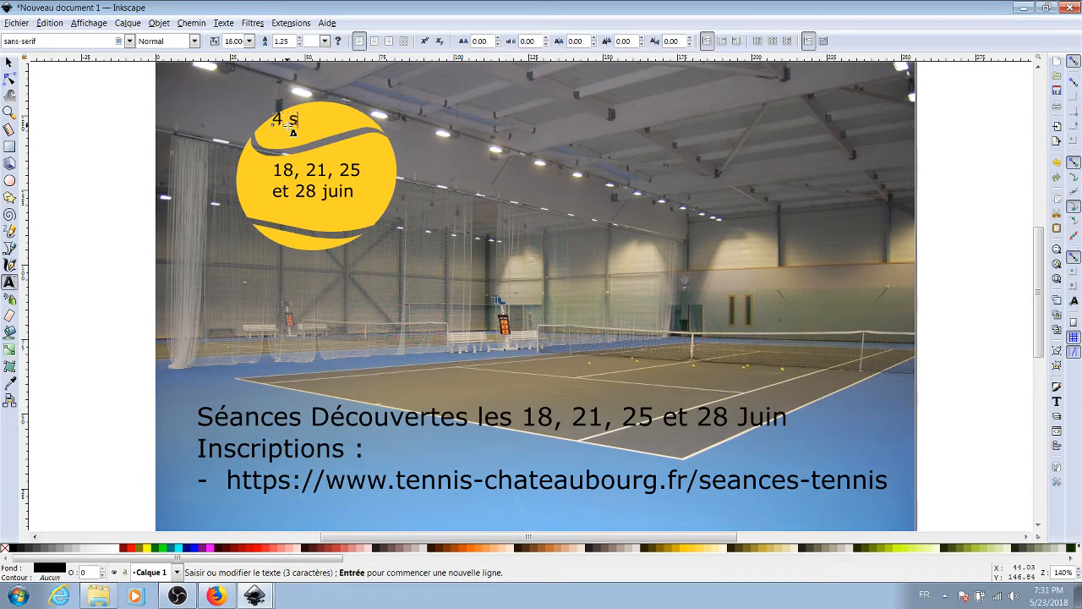
text(éances)
Tilt the "4 séances" text counterclockwise to follow the ball's upper seam and move it to about X 37 mm, Y 141 mm
click(9, 62)
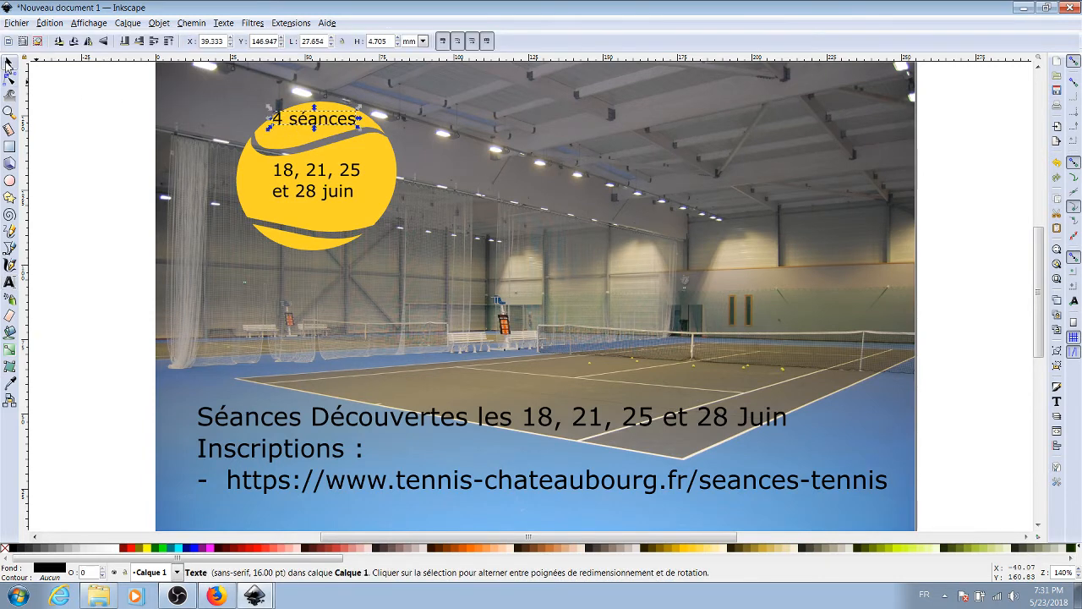
click(289, 123)
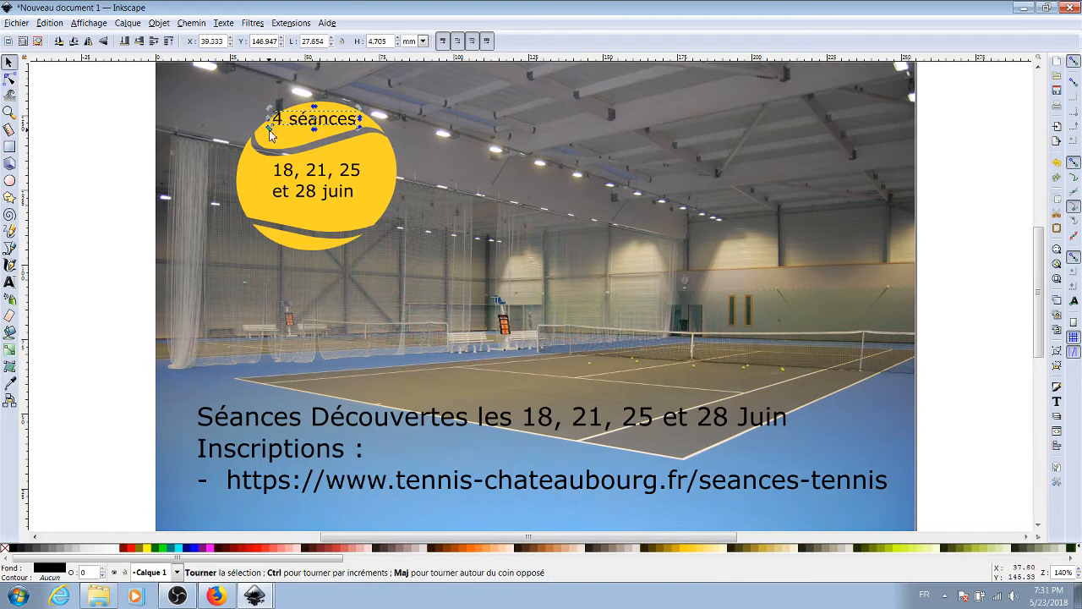
drag(269, 130, 277, 137)
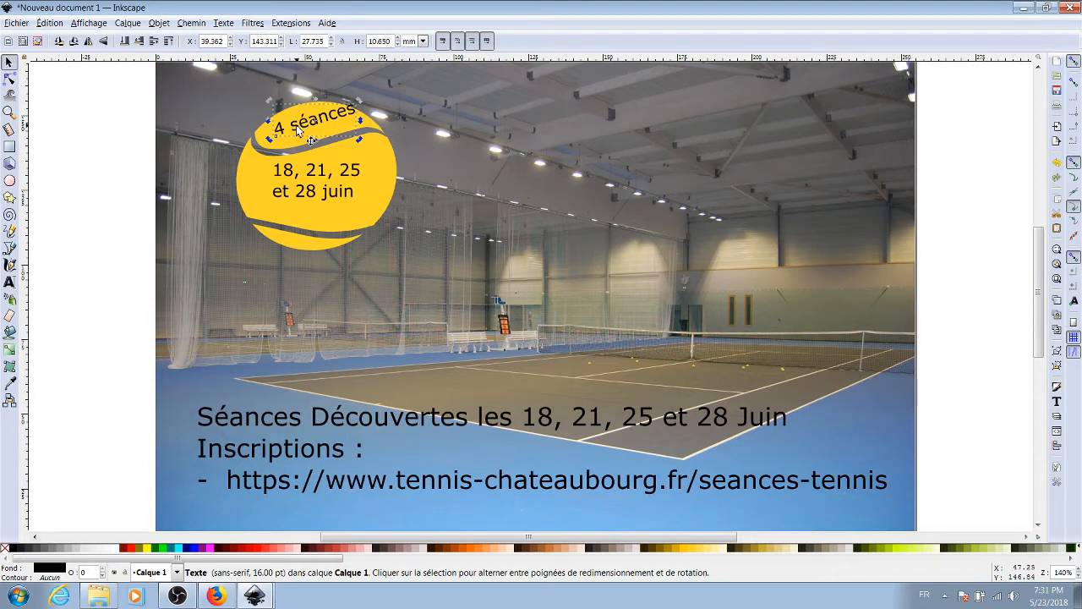
drag(294, 127, 284, 141)
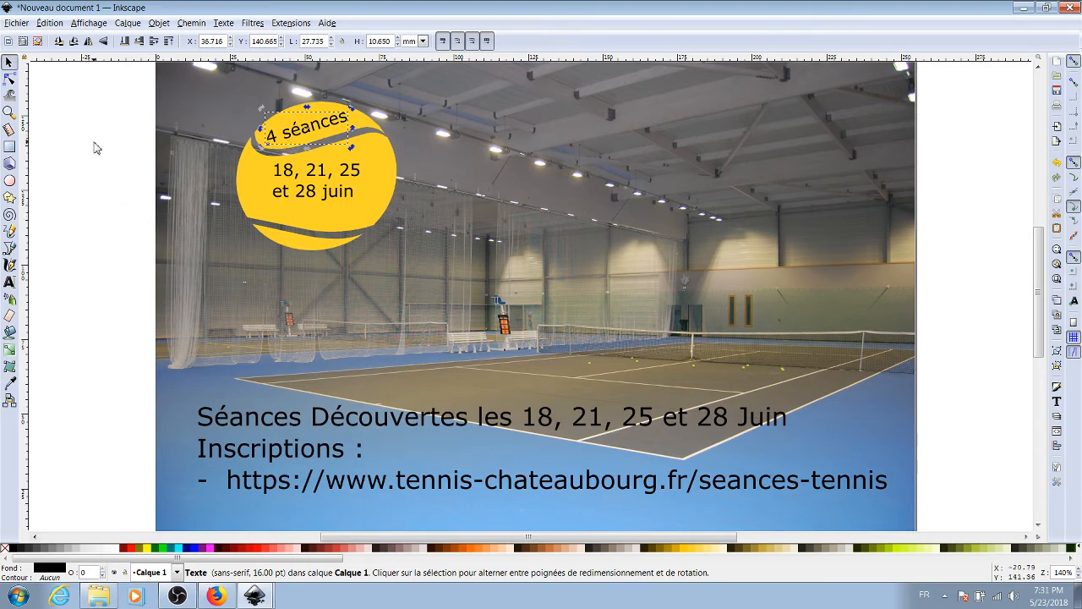
Import a second copy of the balleTennis drawing into the document
click(15, 23)
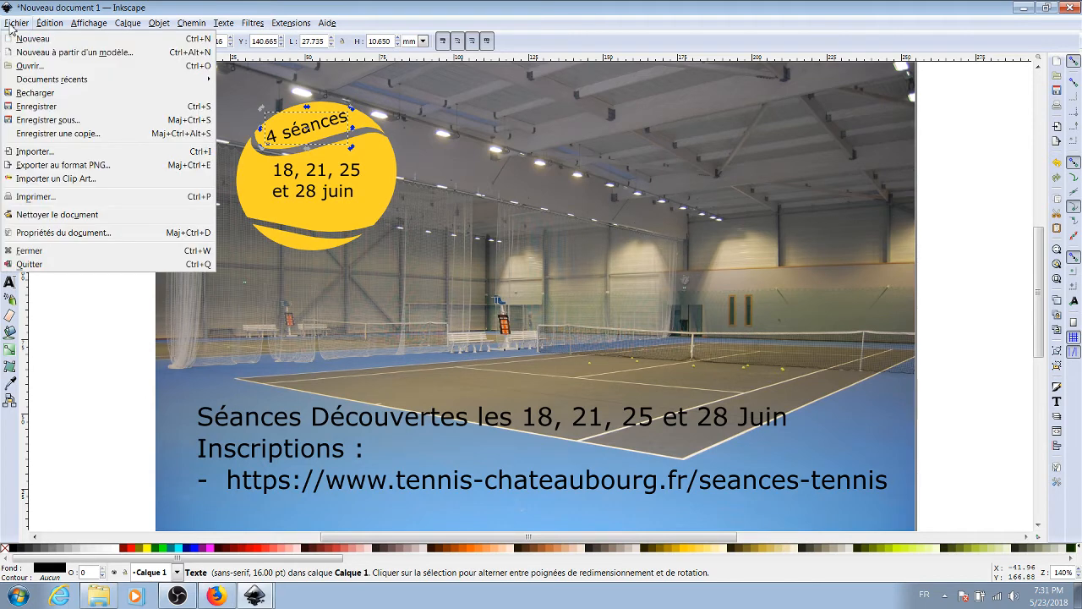
click(51, 156)
click(287, 128)
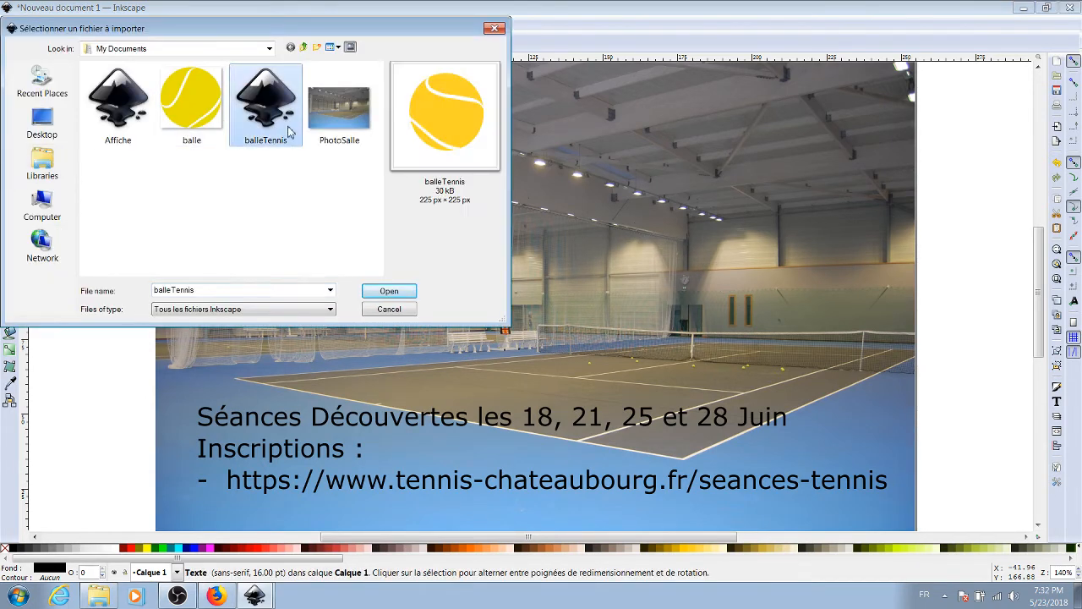
click(389, 291)
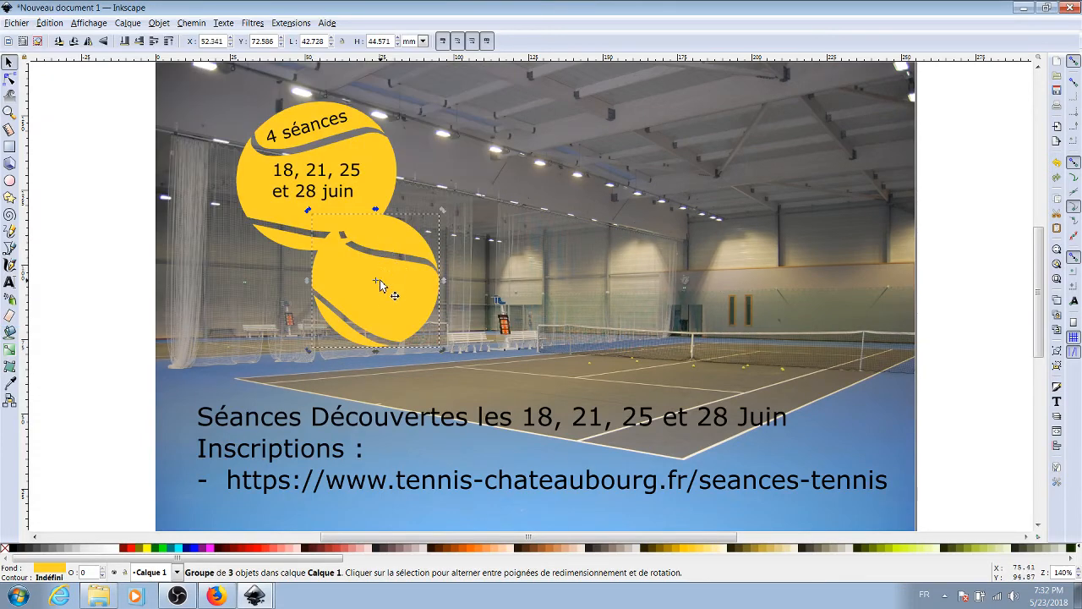
Place the second ball beside the first at about X 103 mm, Y 106 mm and rotate it counterclockwise so its seams match
drag(381, 286, 531, 195)
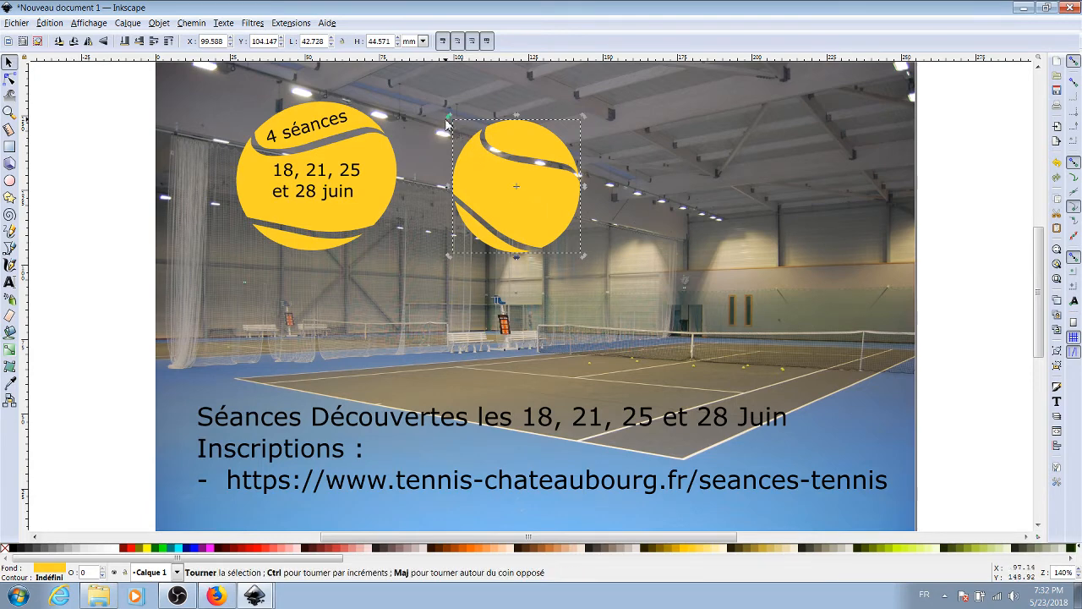
drag(446, 123, 441, 182)
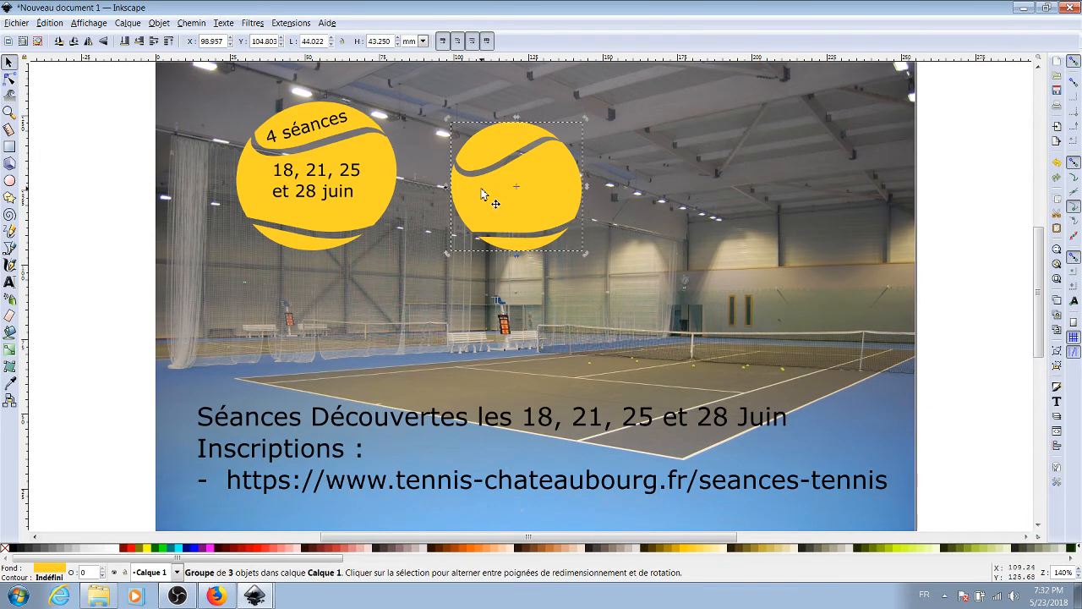
drag(498, 205, 511, 203)
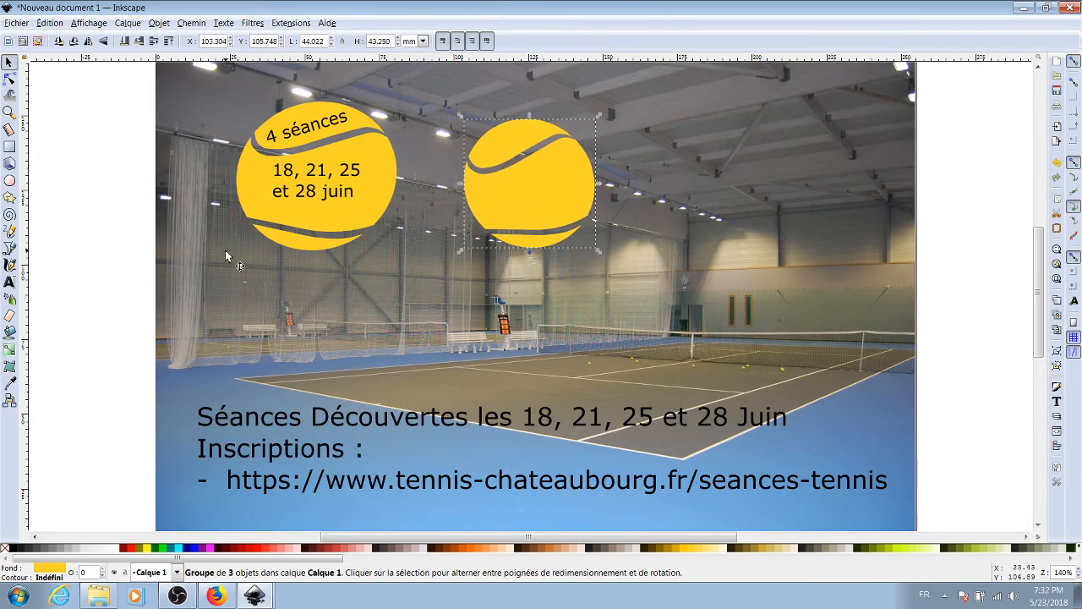
Add the text "A partir de 5 ans et adultes" over the second ball, breaking the line before "et adultes"
click(10, 282)
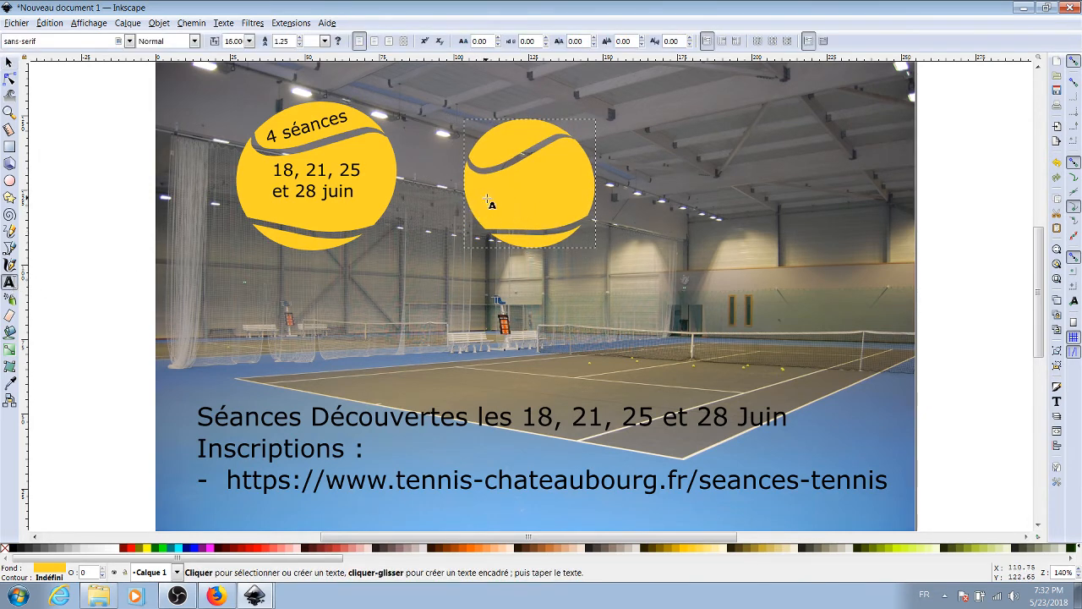
click(487, 199)
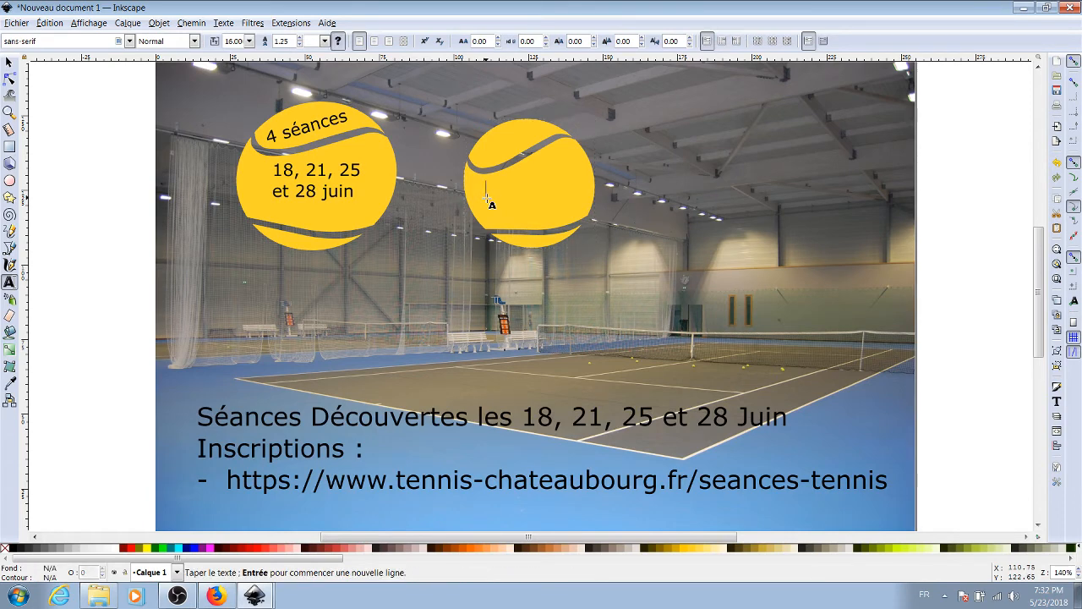
text(A part)
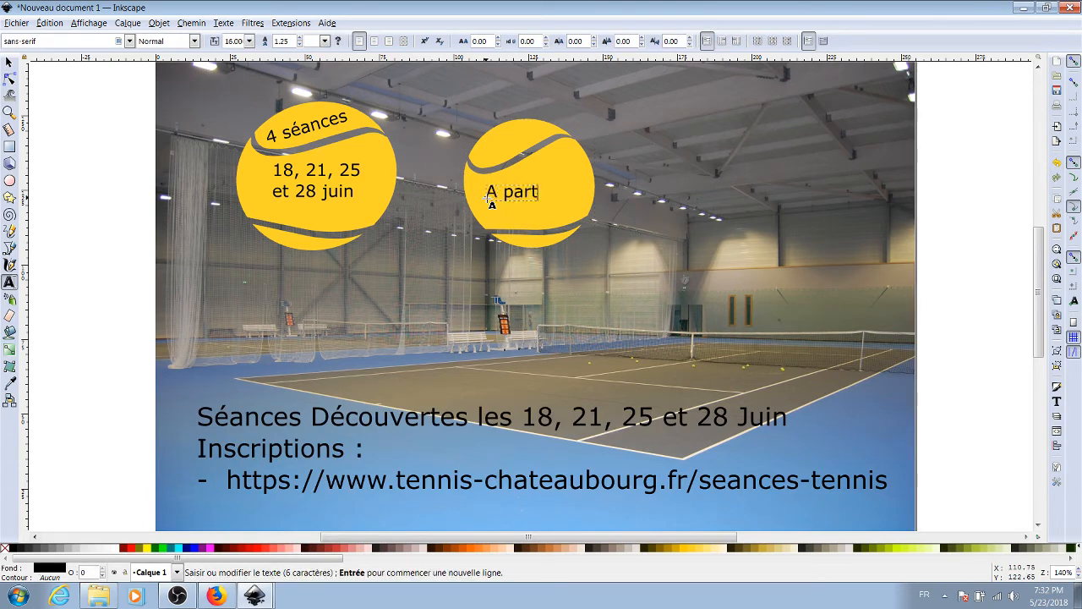
text(ir d)
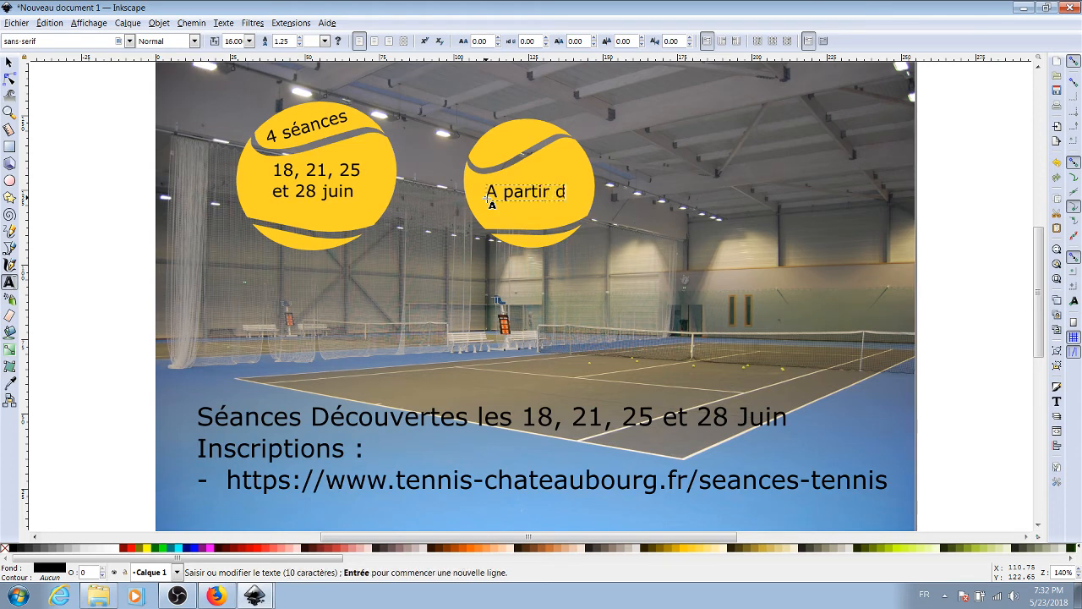
text(e 5 ans et a)
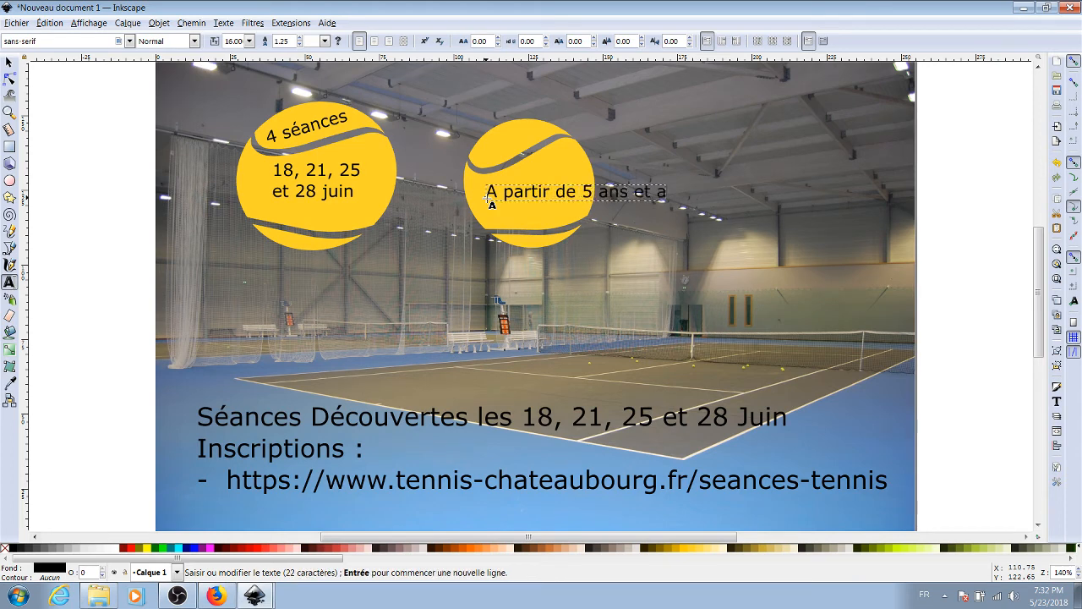
text(dultes)
key(Escape)
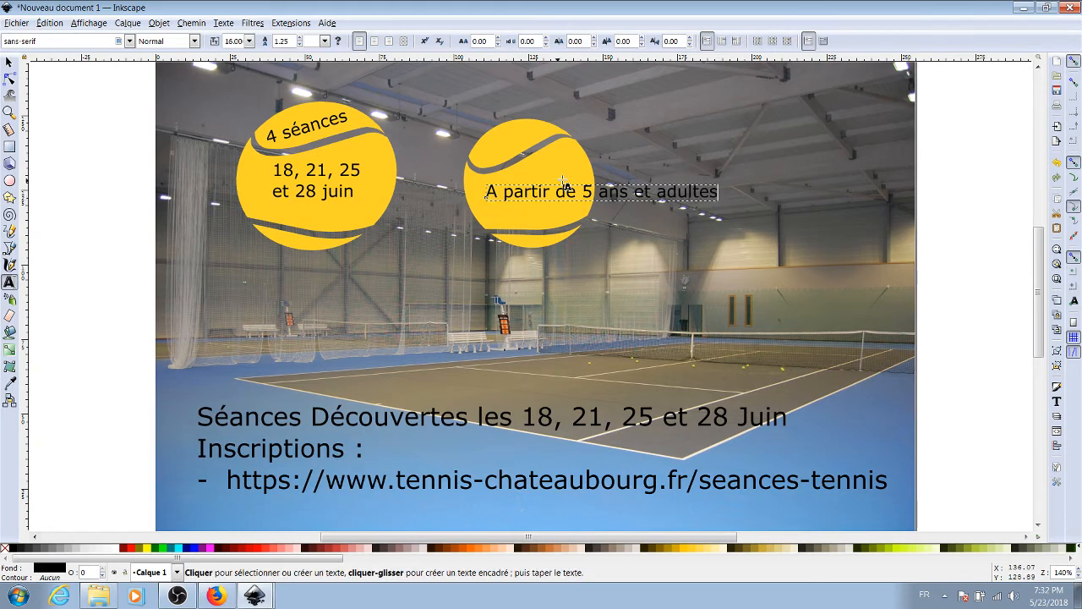
click(638, 191)
key(Return)
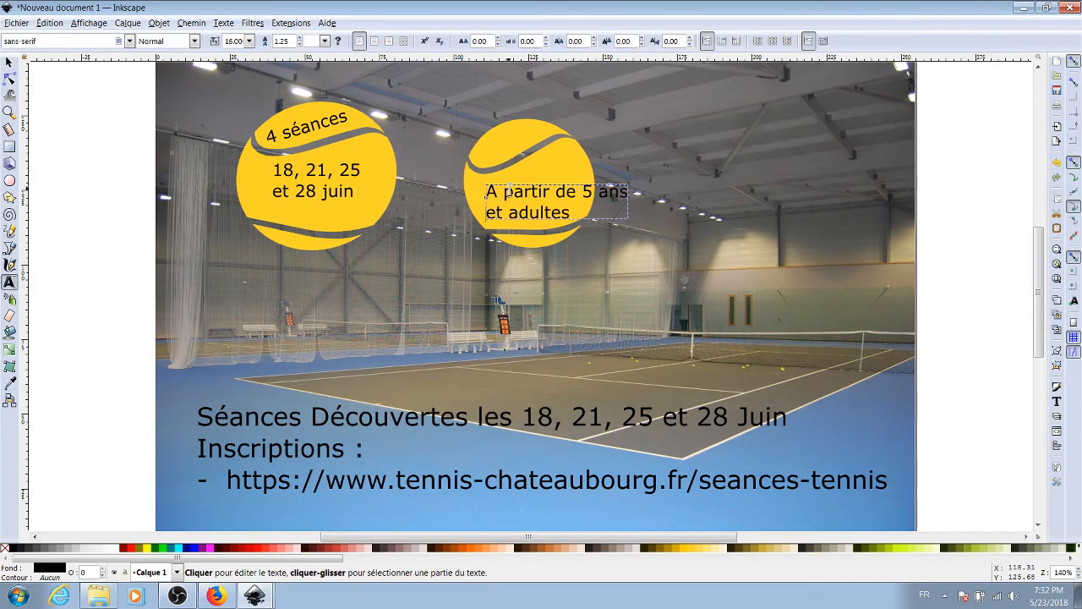
Shift the age text slightly up and left on the second ball and select that ball
click(9, 61)
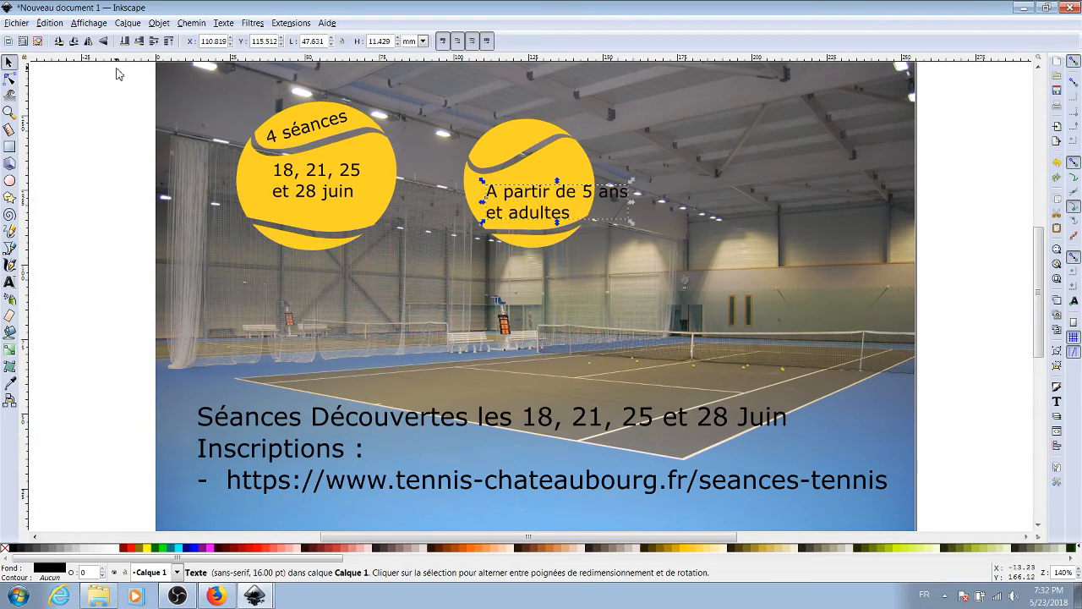
drag(542, 213, 535, 200)
click(535, 200)
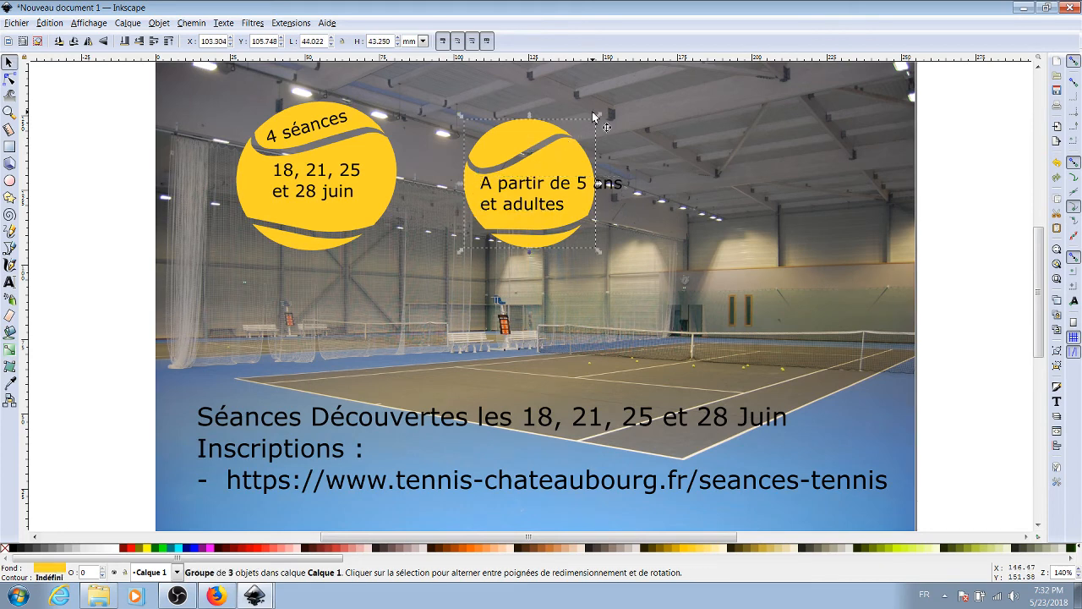
Enlarge the second ball to about 55 × 49 mm and paste a copy of it in the upper right of the court photo
drag(600, 118, 631, 98)
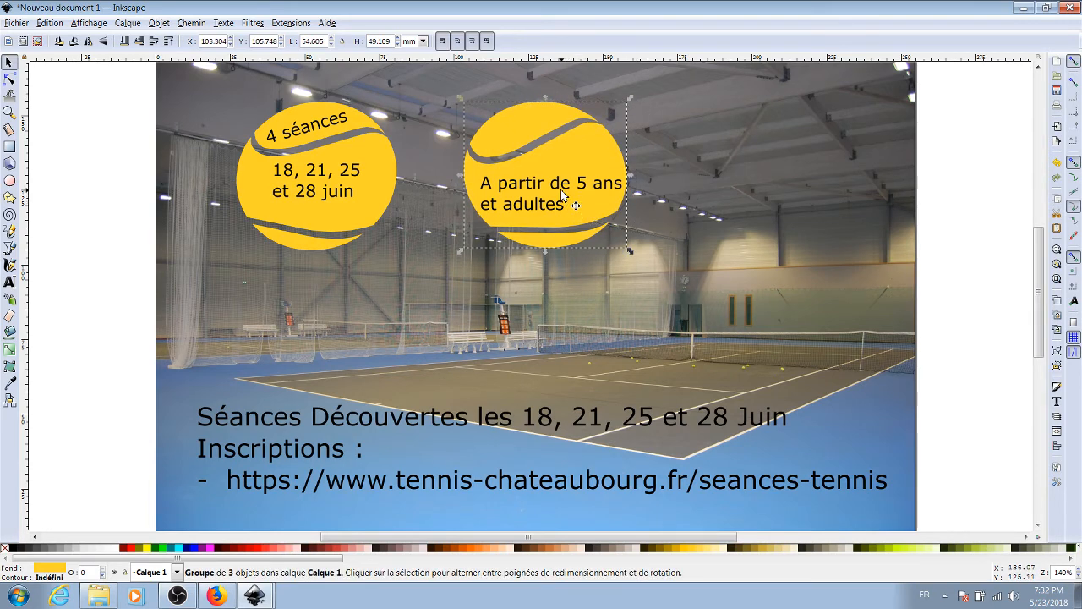
click(521, 136)
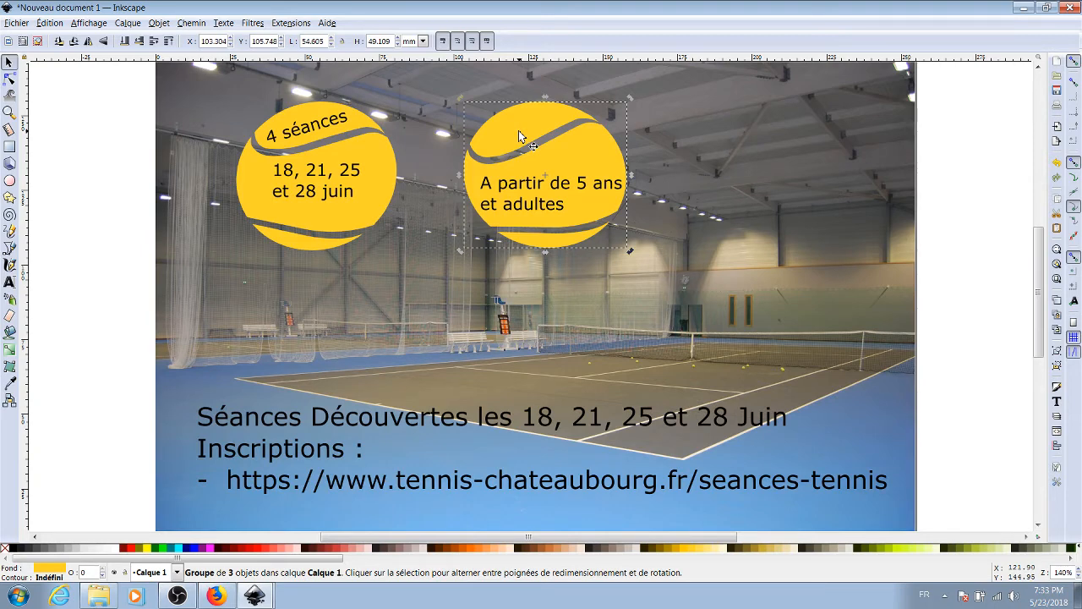
key(ctrl)
click(774, 175)
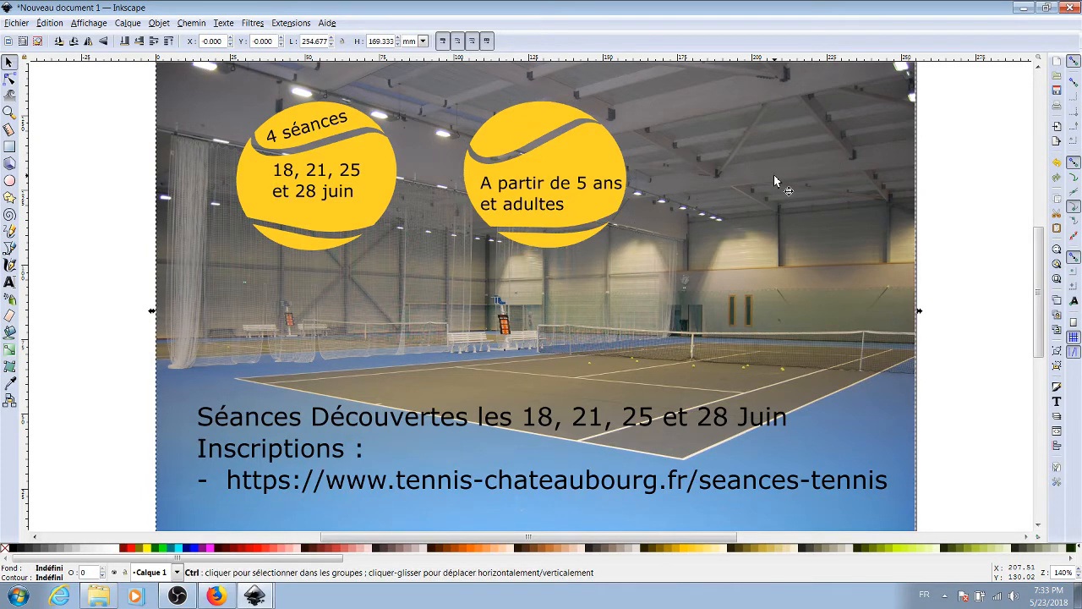
key(ctrl+v)
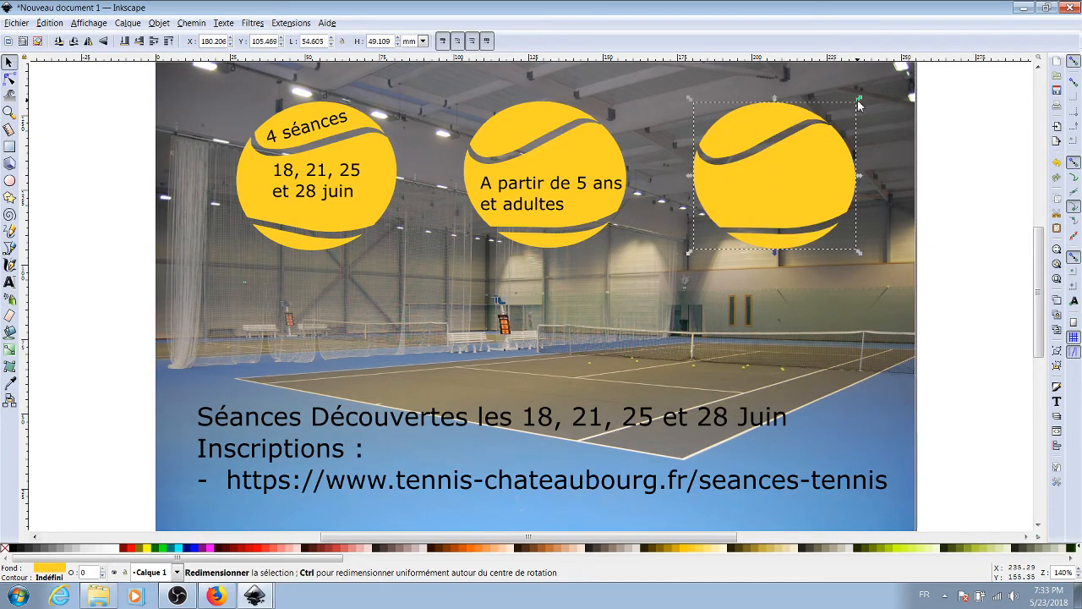
Shrink the third ball to about 19 × 18 mm and fill it with green
drag(856, 102, 799, 153)
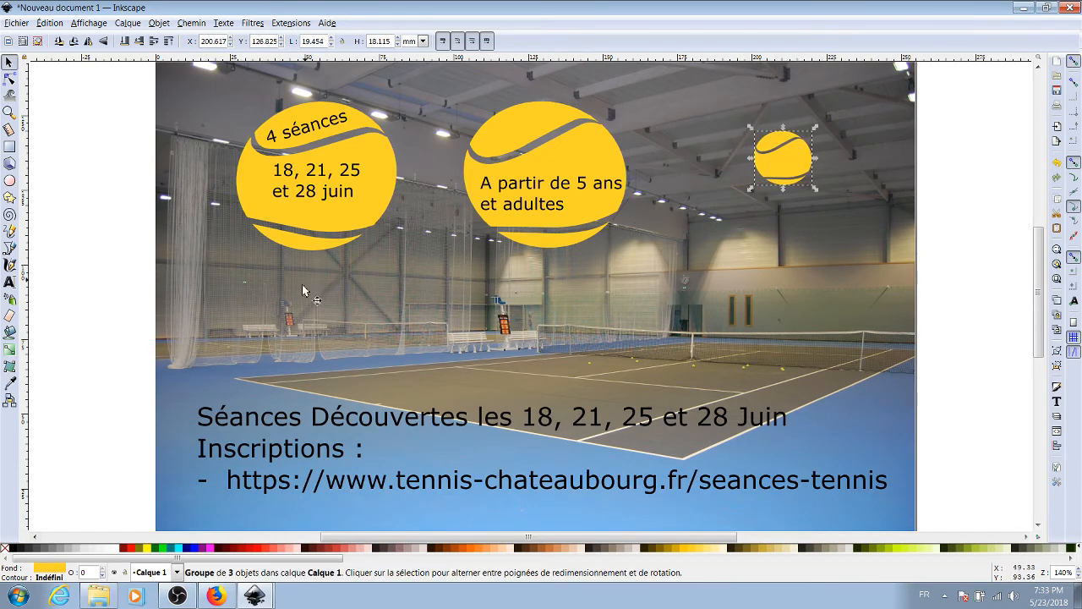
click(166, 548)
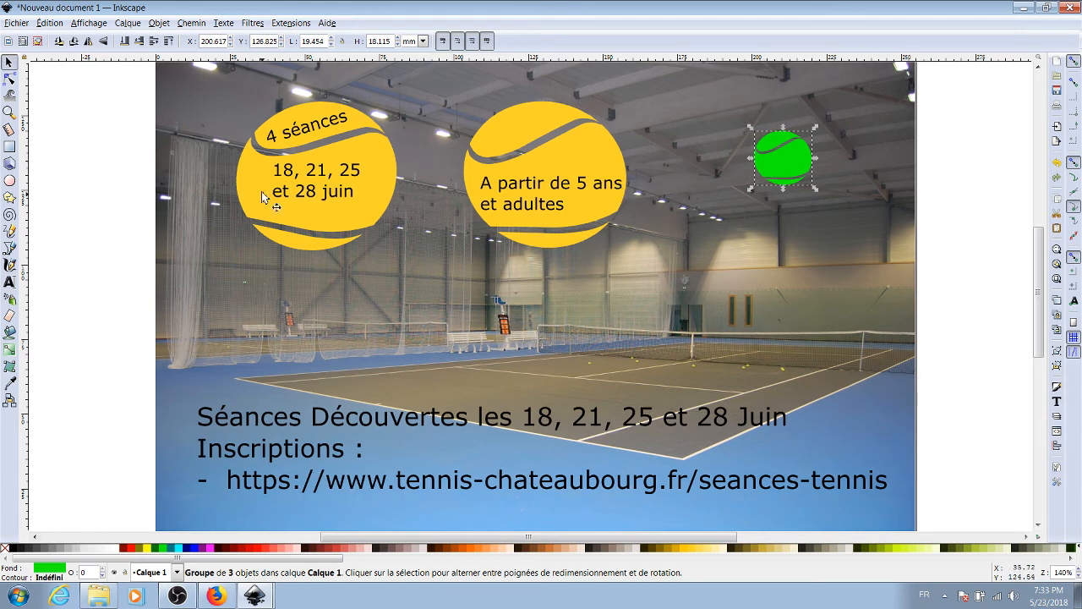
Add the text "15 €" to the green ball and move it to the ball's centre
click(8, 283)
click(778, 160)
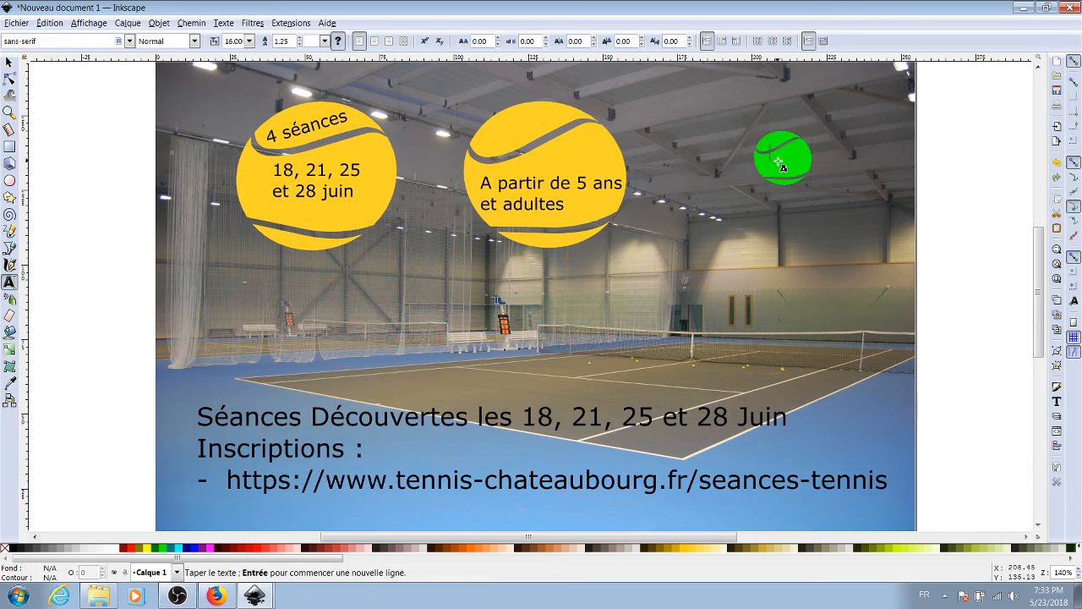
text(15 €)
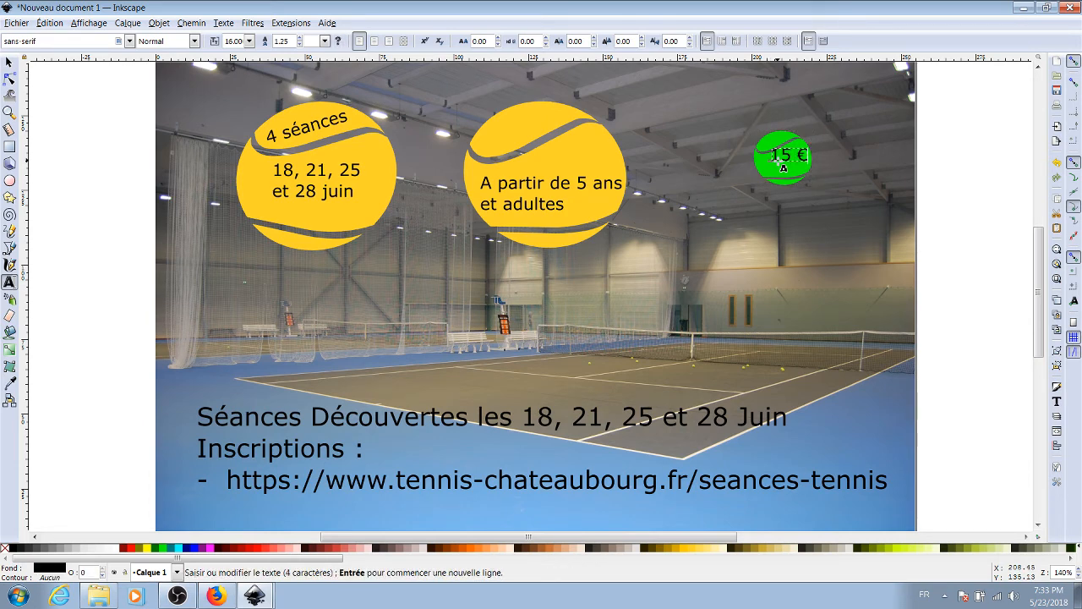
key(Escape)
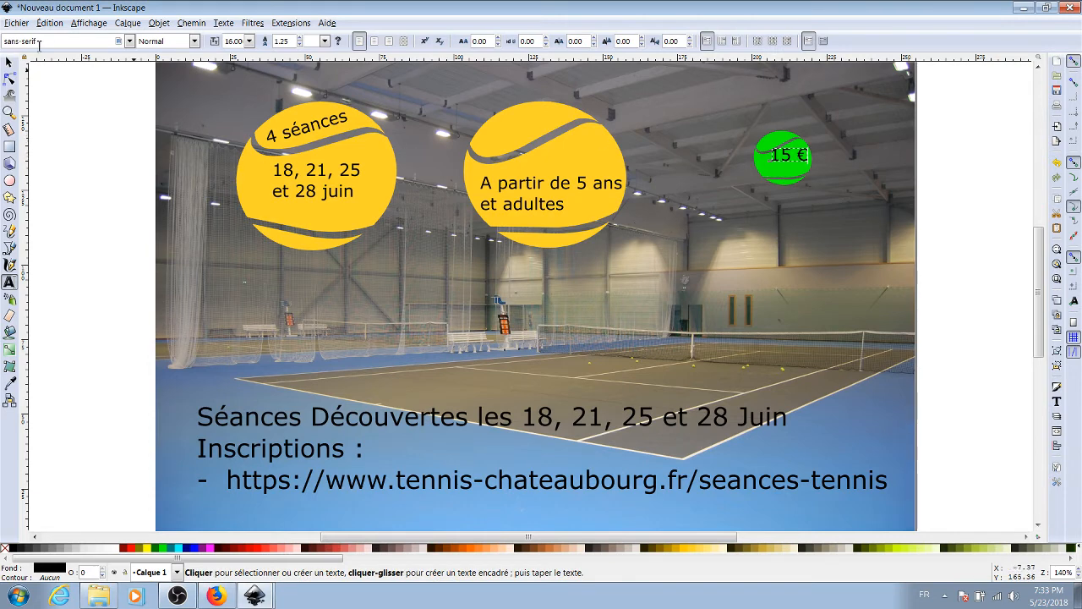
click(9, 63)
click(785, 163)
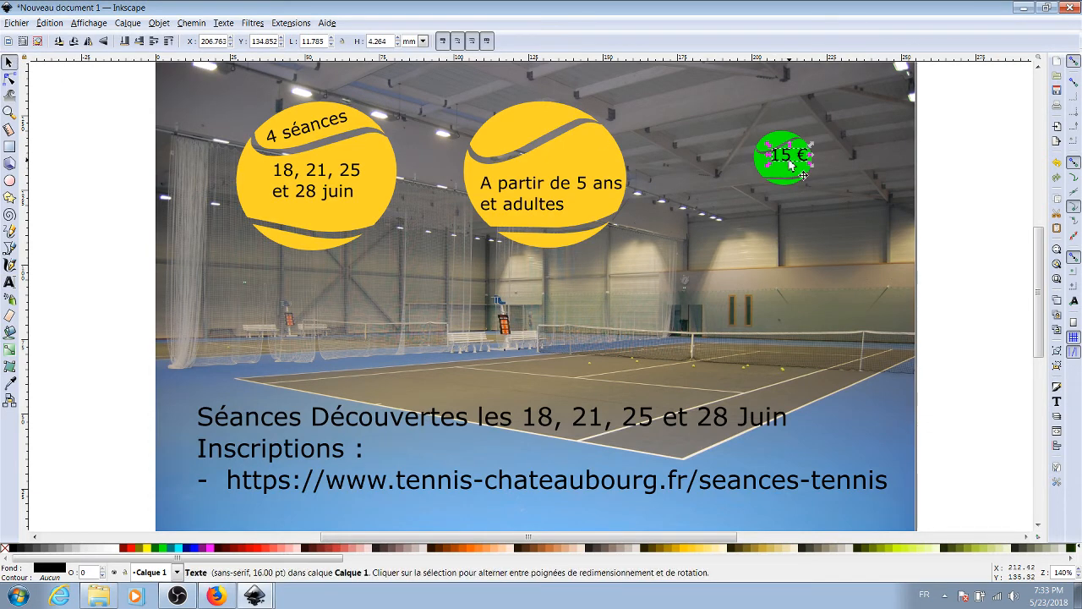
drag(791, 163, 785, 172)
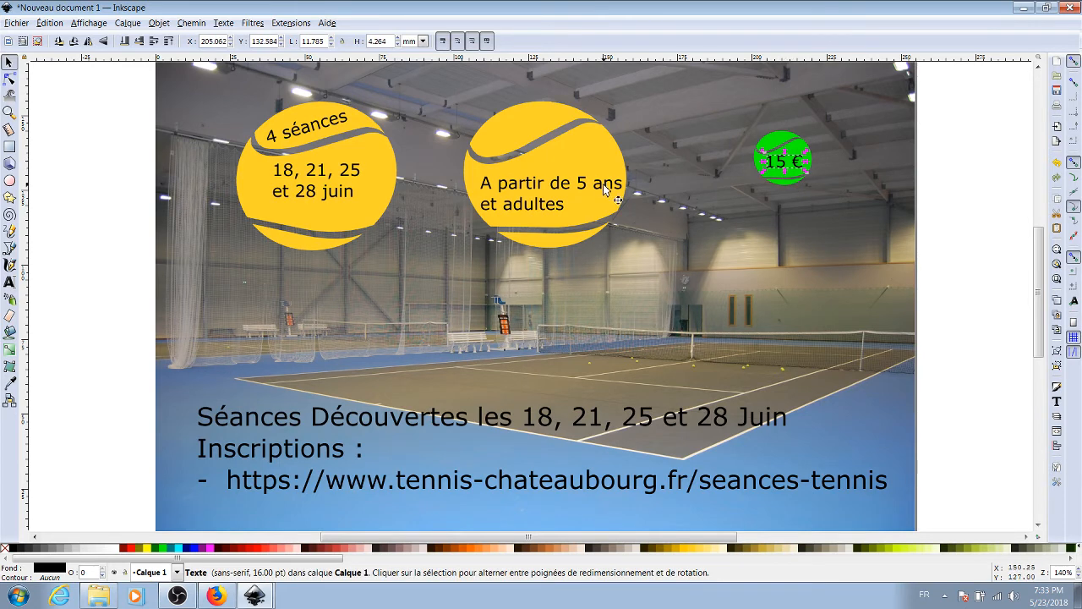
Move the age text slightly higher on the second ball and select that ball
click(557, 181)
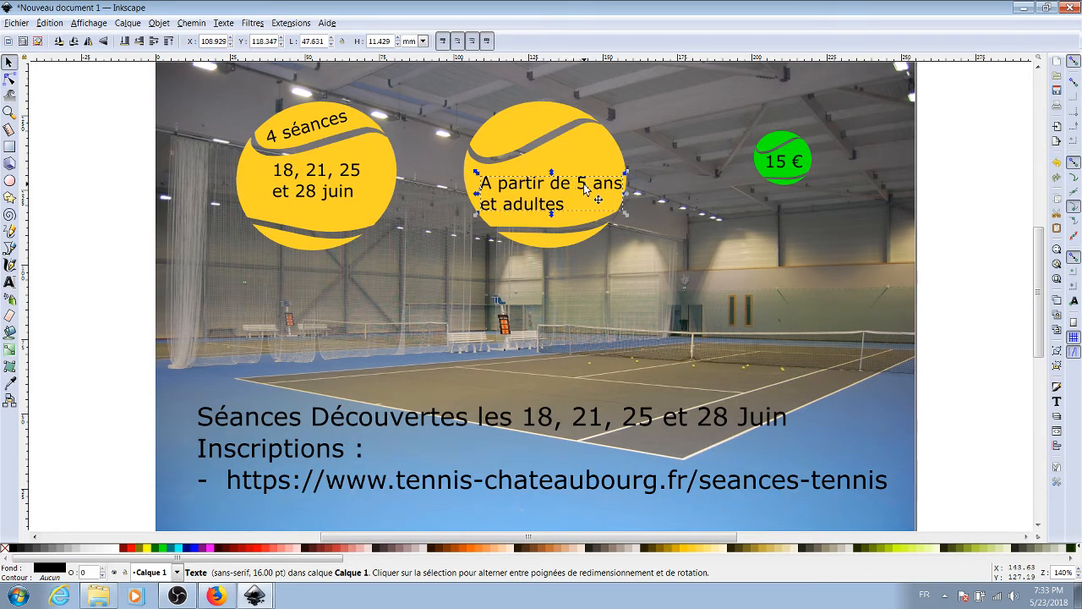
drag(587, 186, 582, 176)
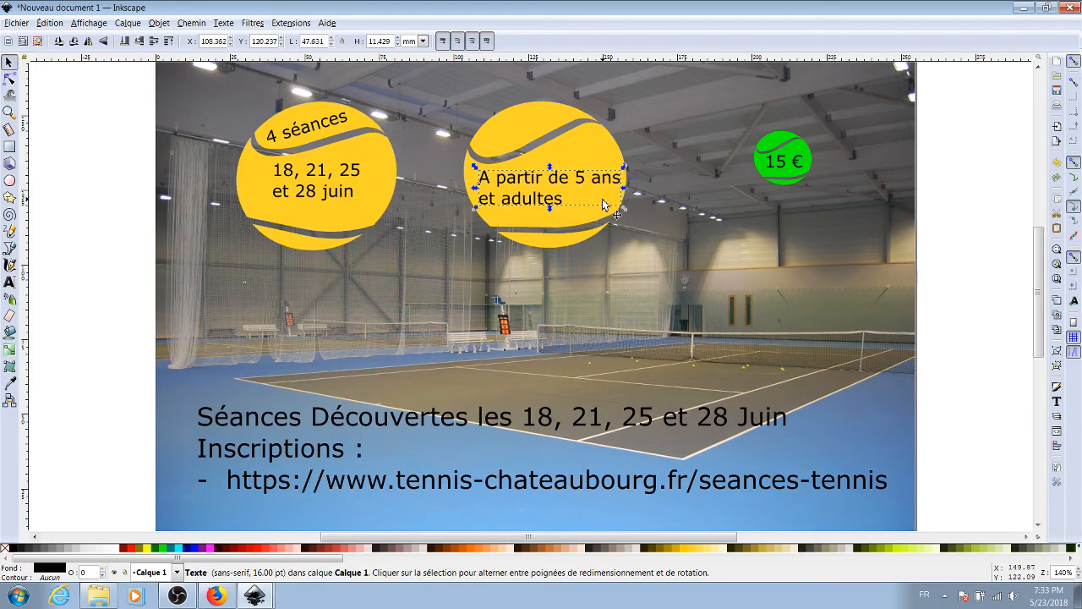
click(533, 131)
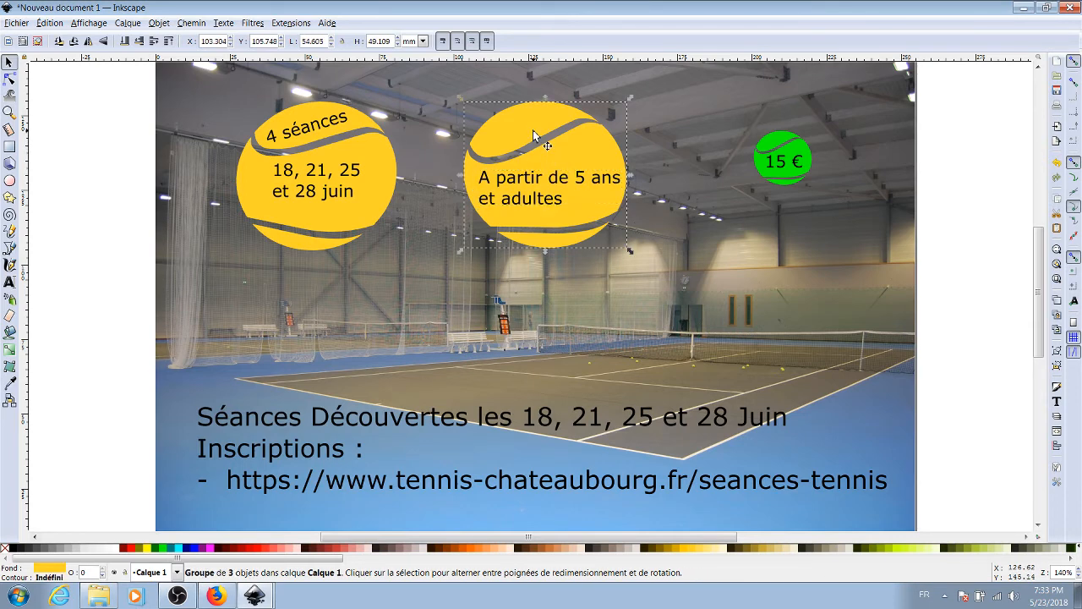
Try the Lave fissurée material filter on the second ball, and undo it
click(254, 24)
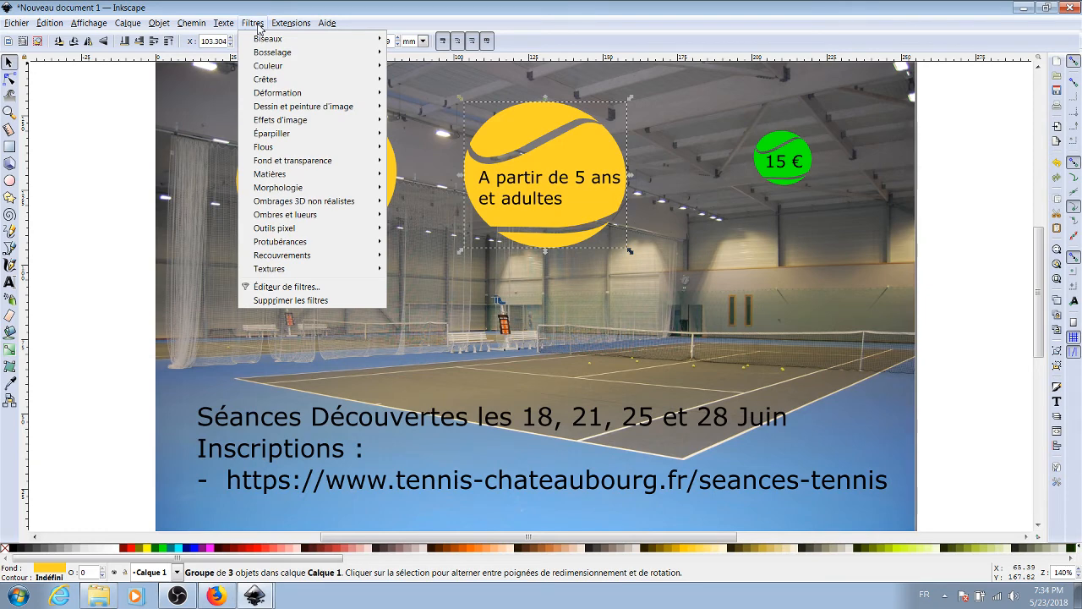
mouse_move(278, 177)
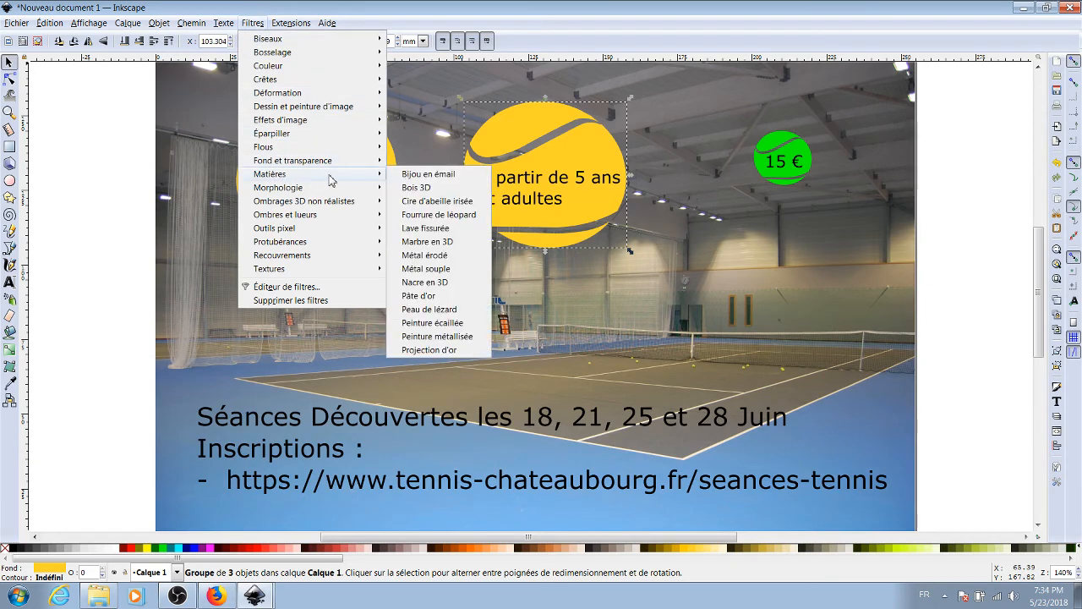
click(407, 229)
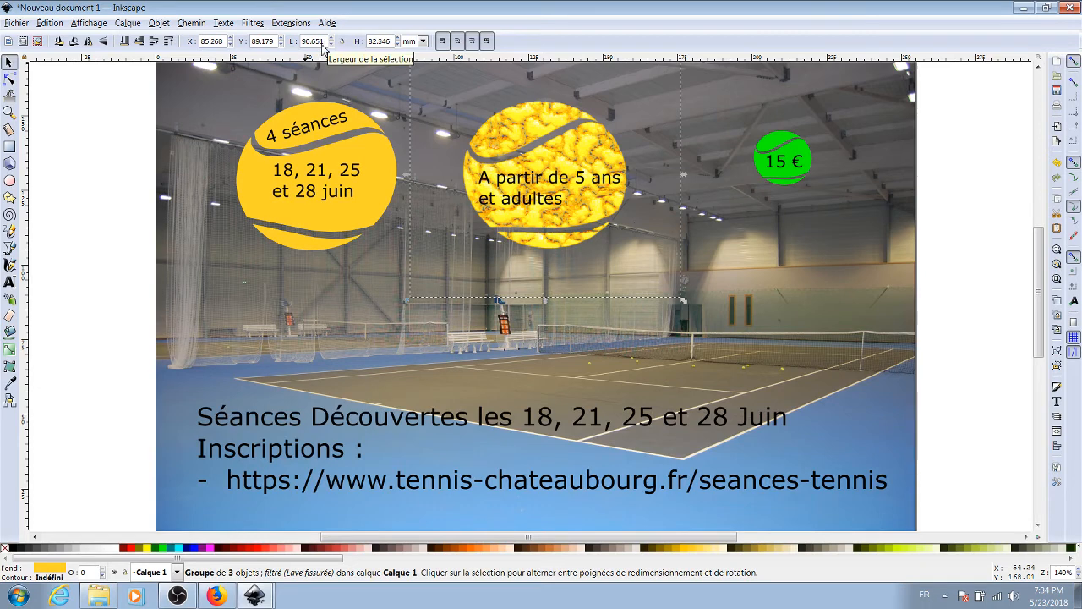
key(ctrl)
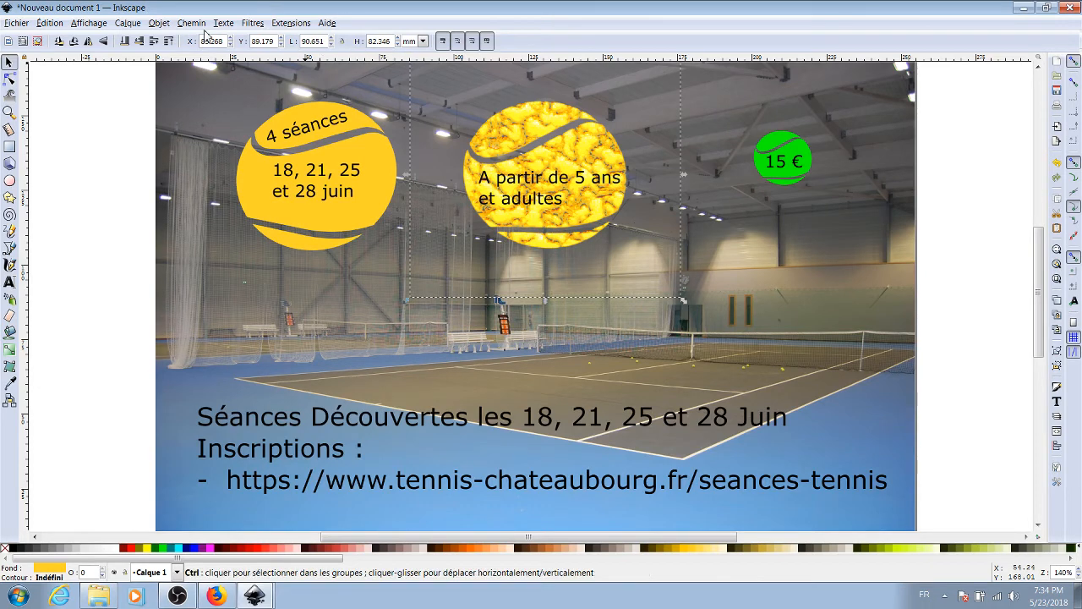
key(ctrl+z)
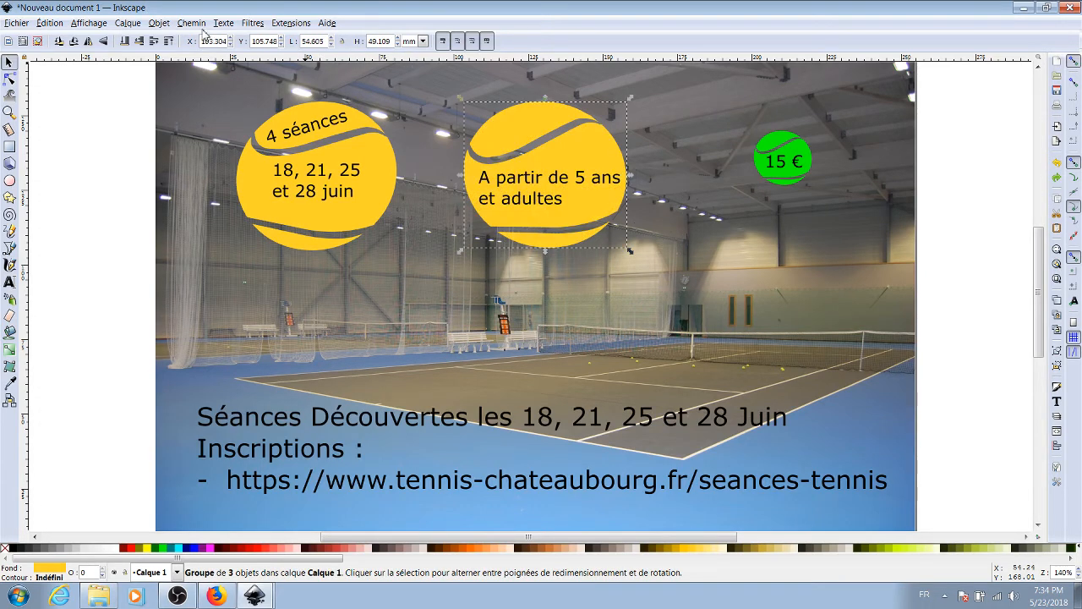
Apply the Écorce texture filter to the second ball
click(251, 29)
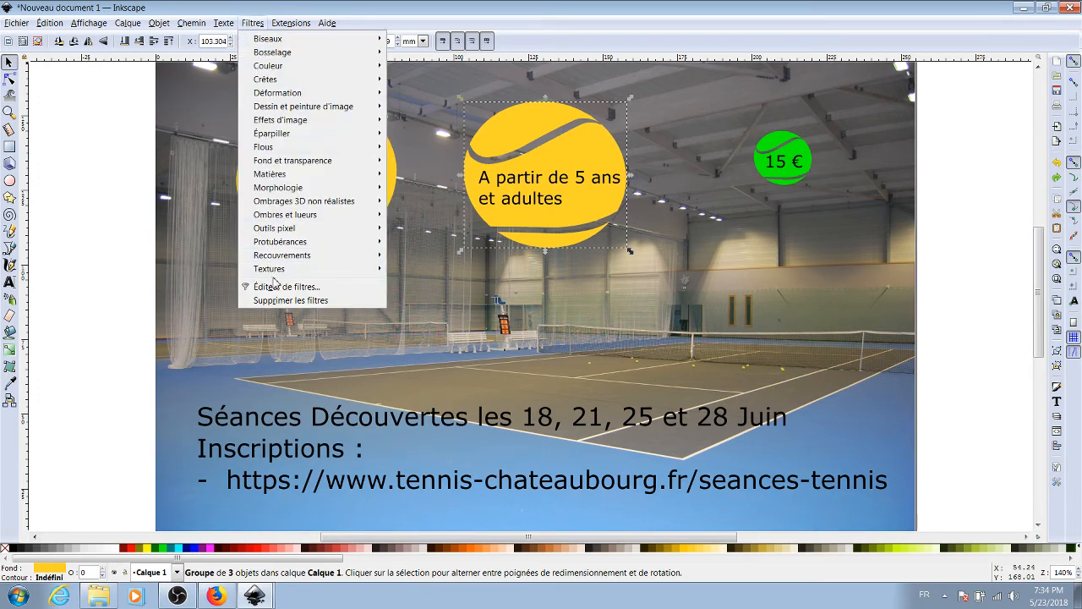
mouse_move(281, 275)
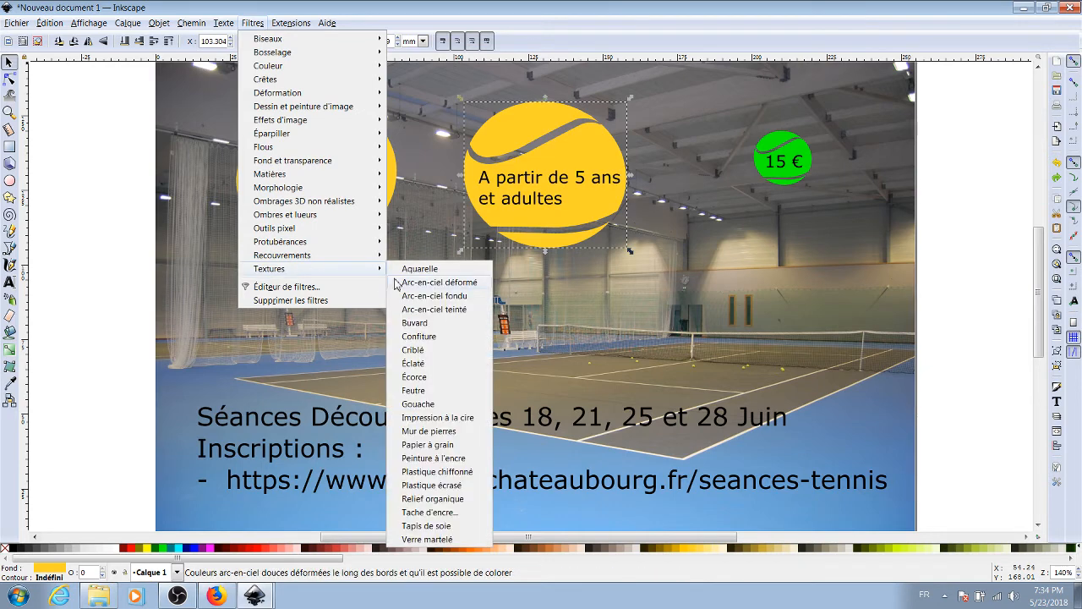
click(409, 378)
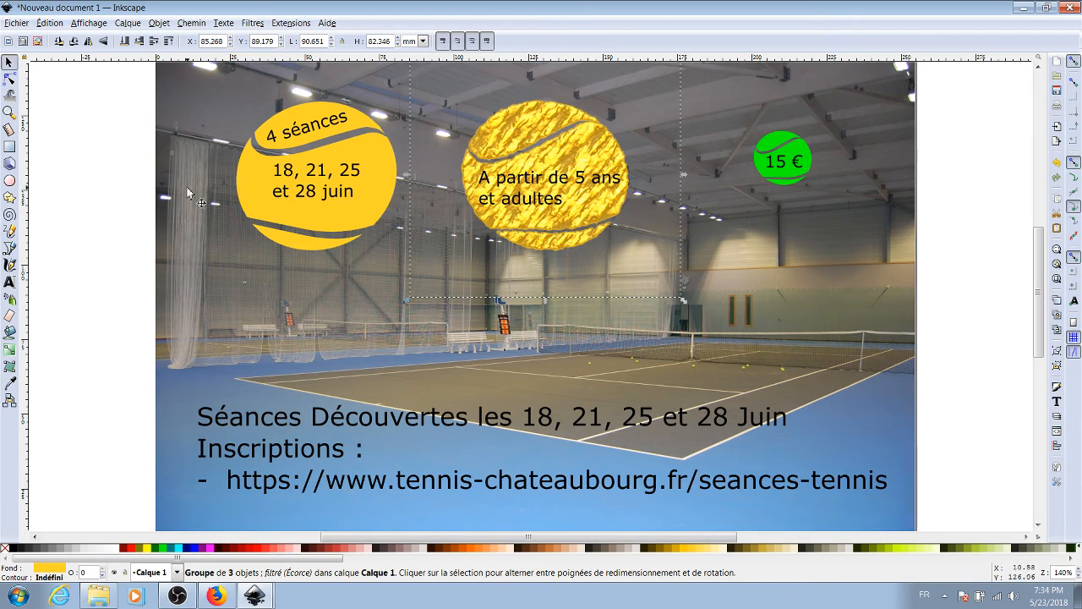
Save the poster in My Documents as an Inkscape SVG file named AfficheTuto
click(16, 23)
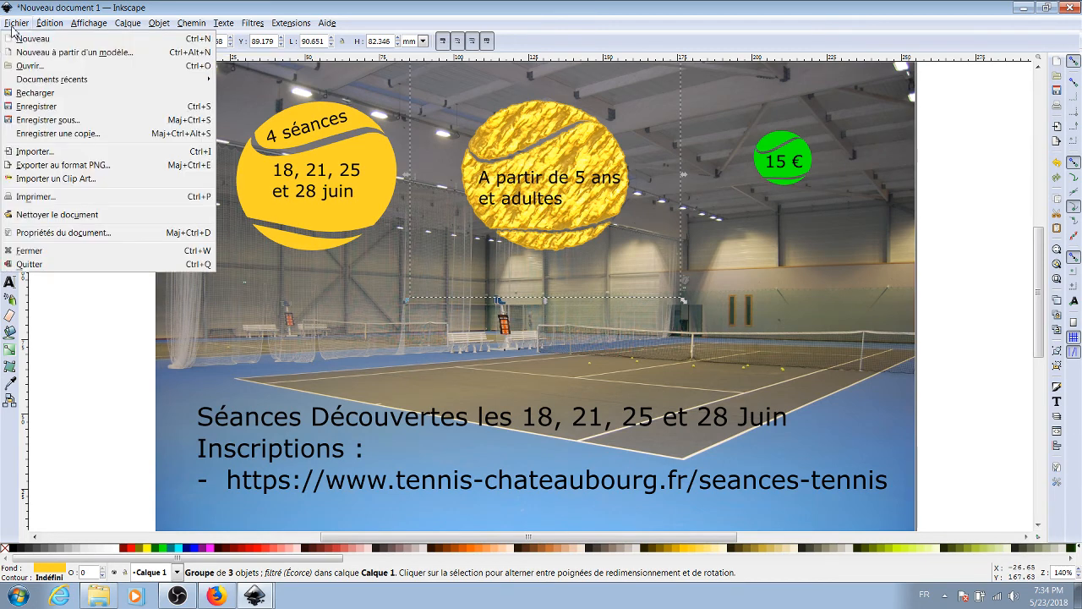
click(32, 113)
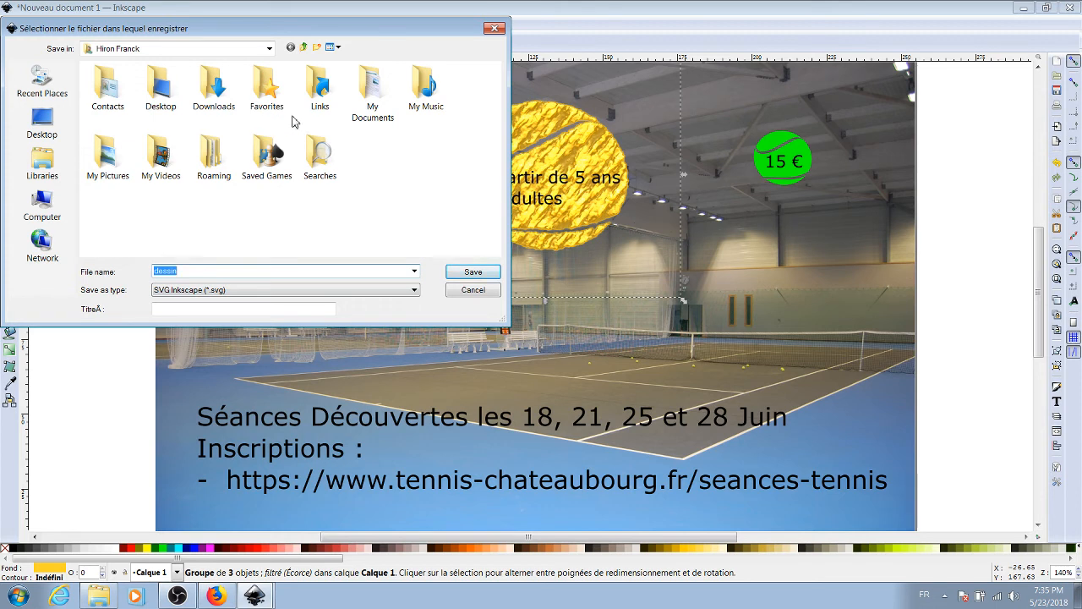
double_click(370, 99)
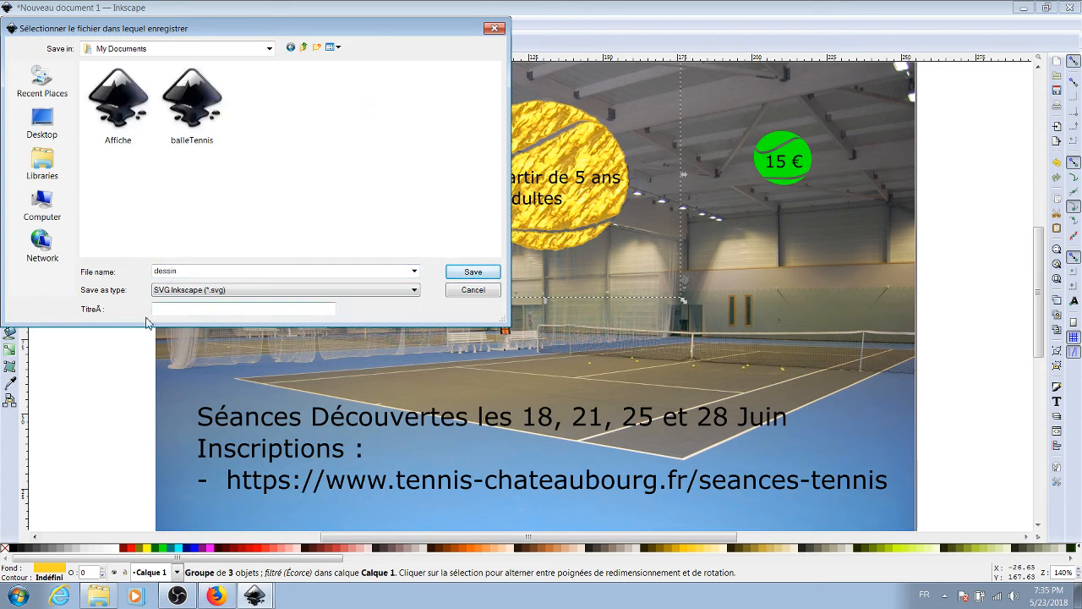
double_click(176, 270)
text(A)
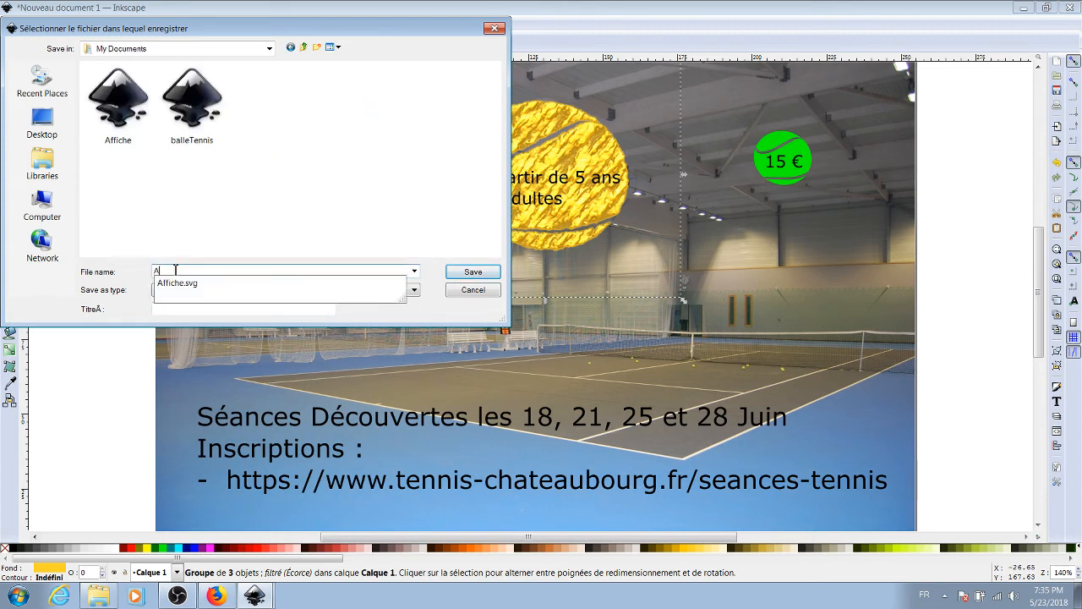
text(fficheTuto)
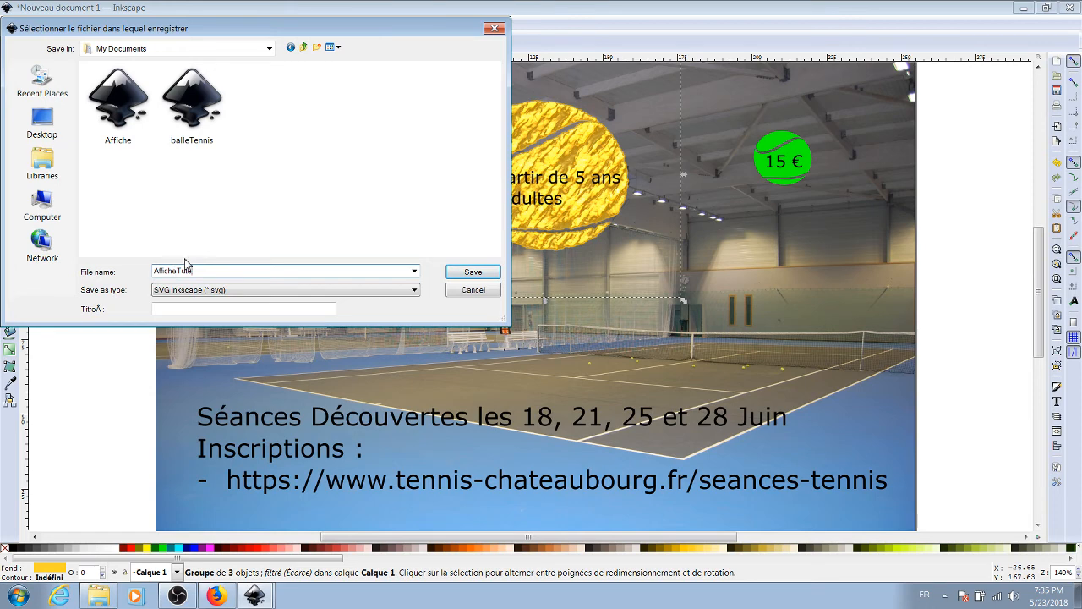
click(472, 273)
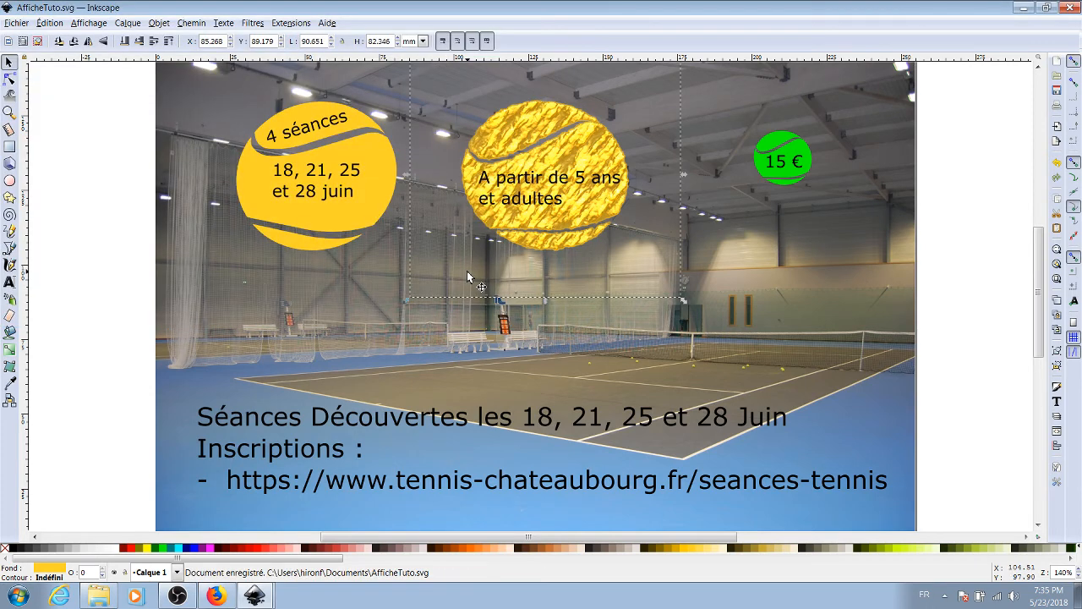
Save the poster under the name AfficheTuto in Cairo PNG format in My Documents
click(15, 23)
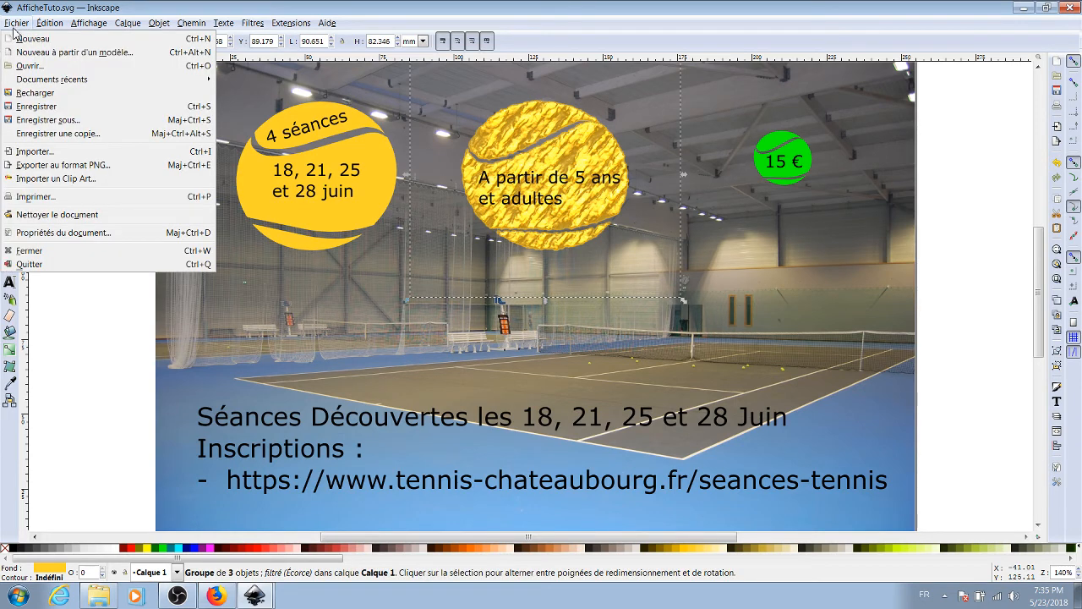
click(45, 120)
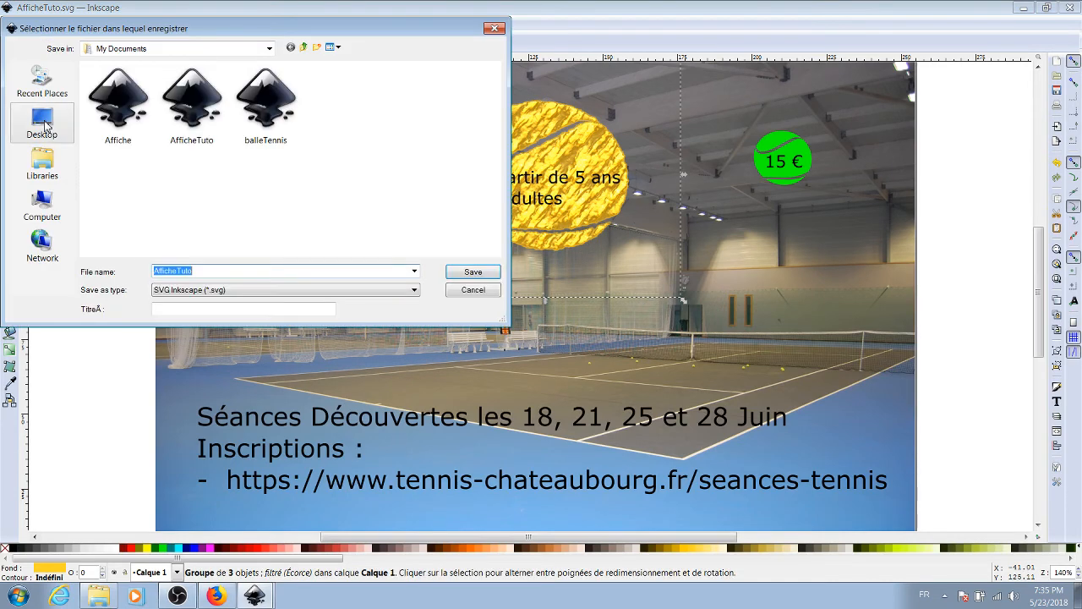
click(414, 290)
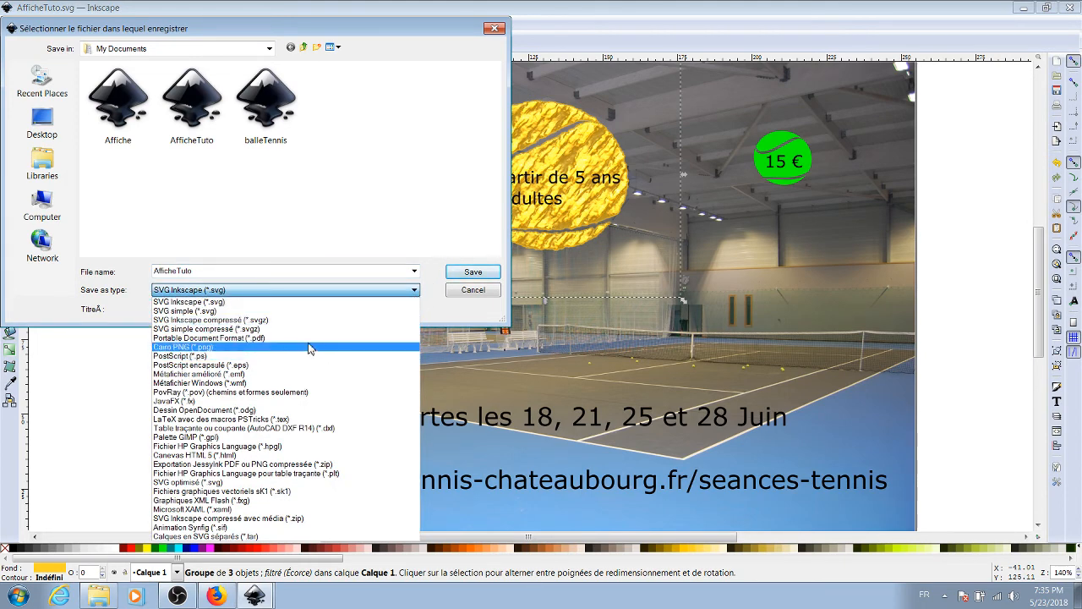
click(252, 349)
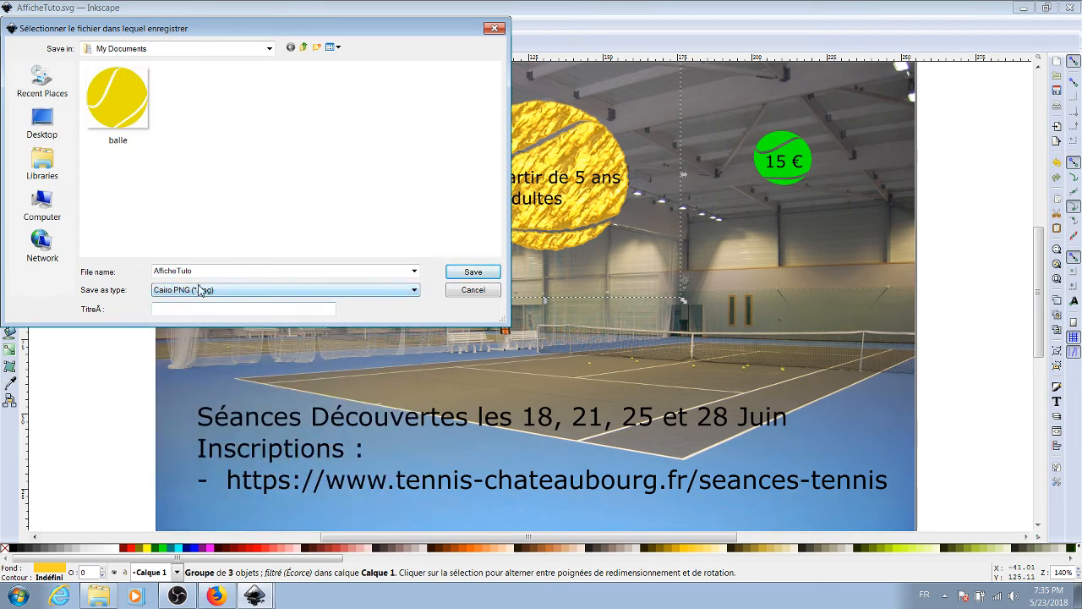
click(470, 273)
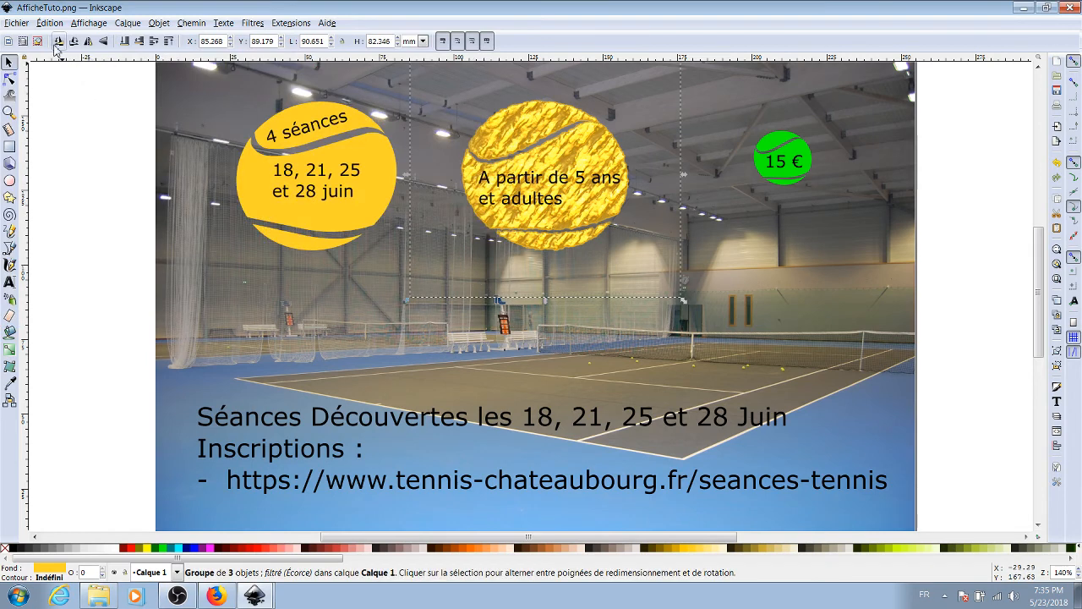
Save the poster as the PDF file AfficheTuto in My Documents, accepting the PDF 1.5 export with embedded fonts
click(15, 26)
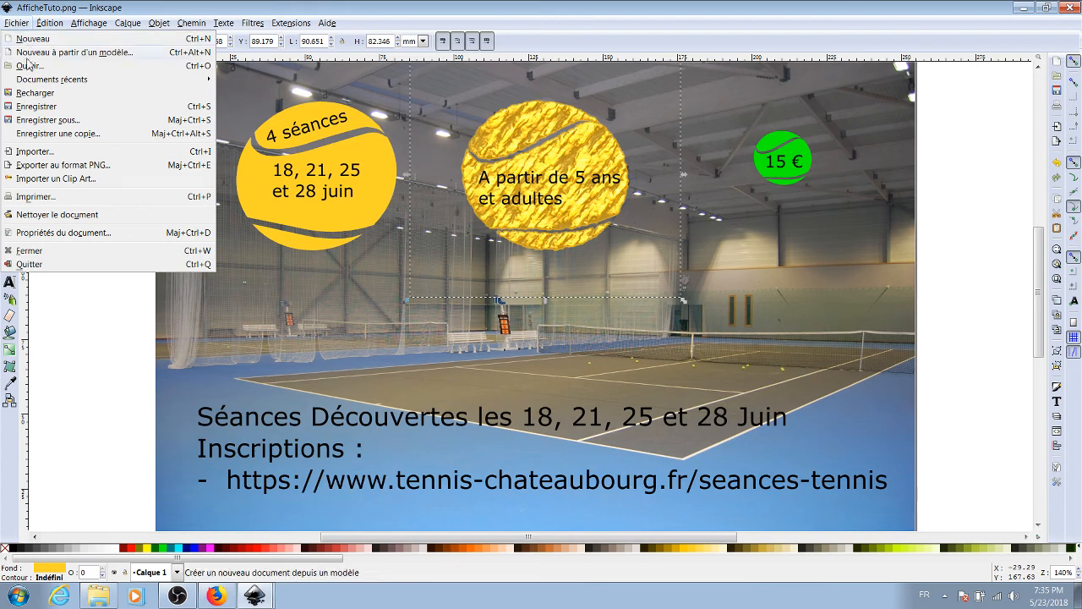
click(37, 121)
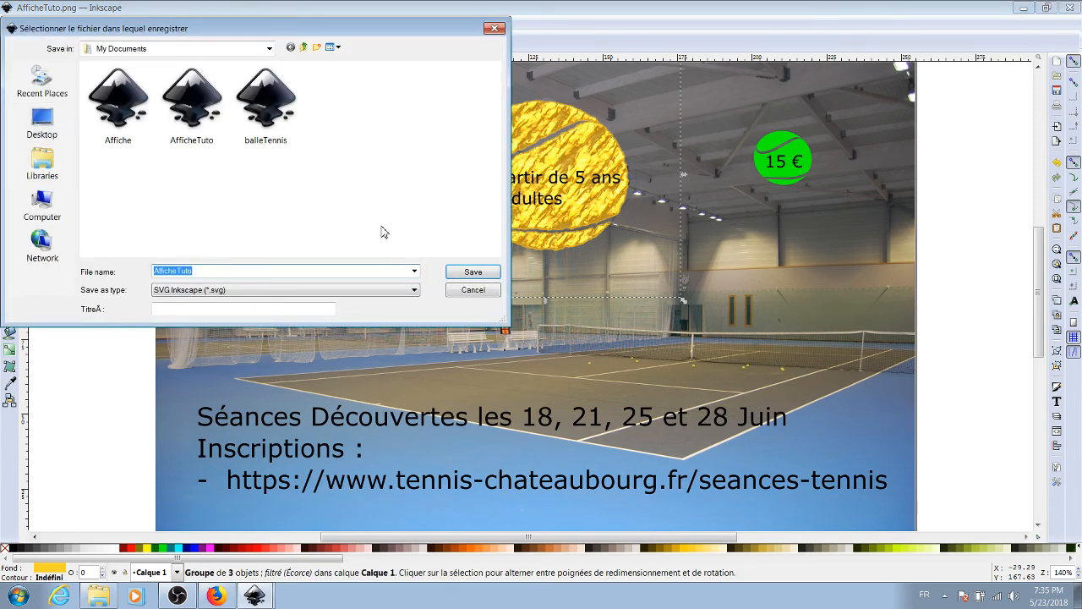
click(414, 290)
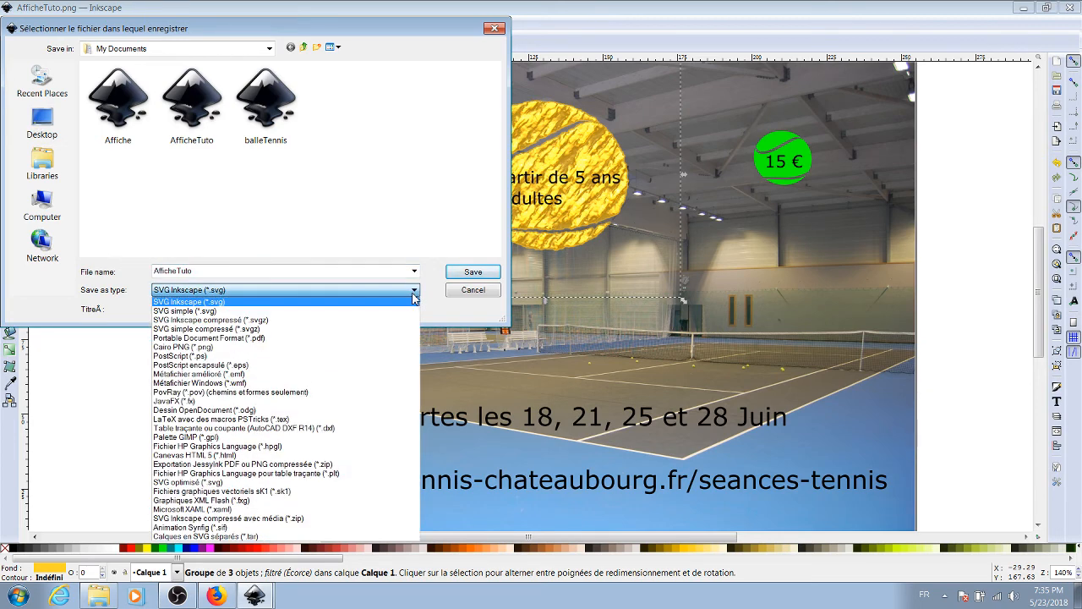
click(394, 339)
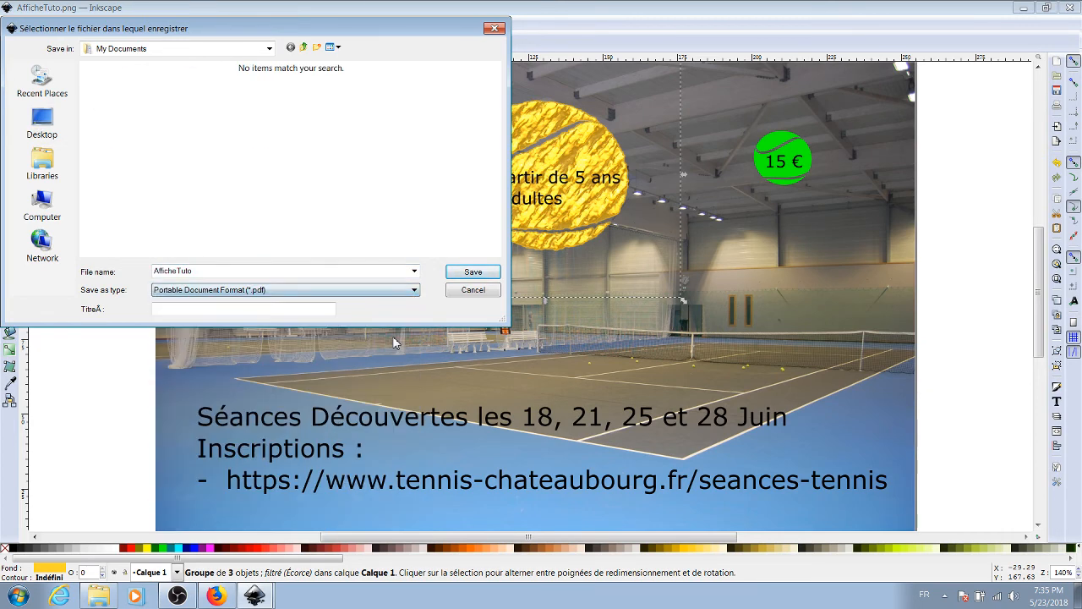
click(472, 274)
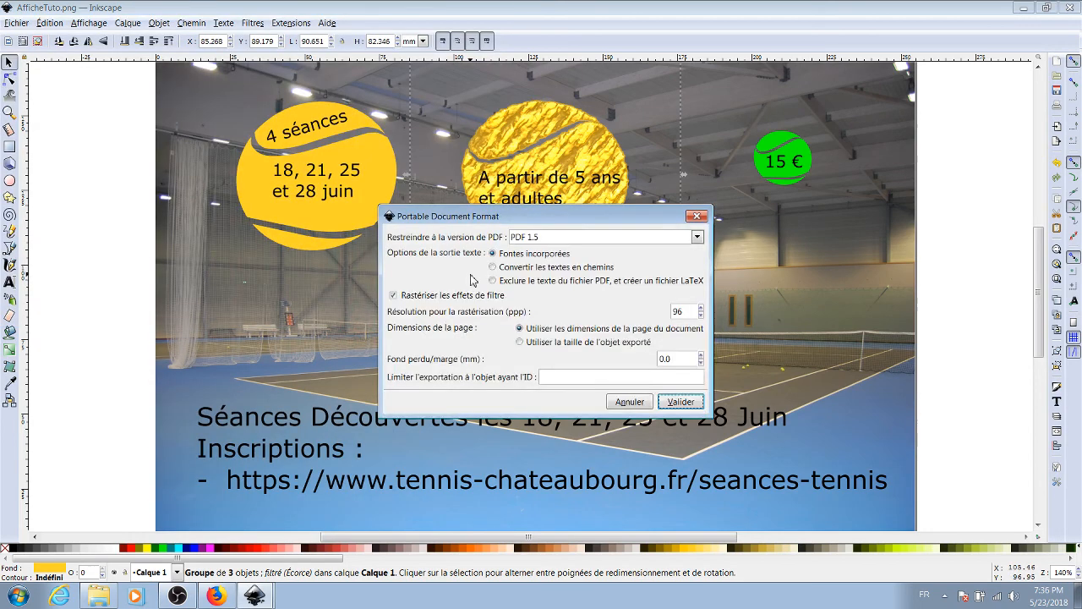
click(678, 404)
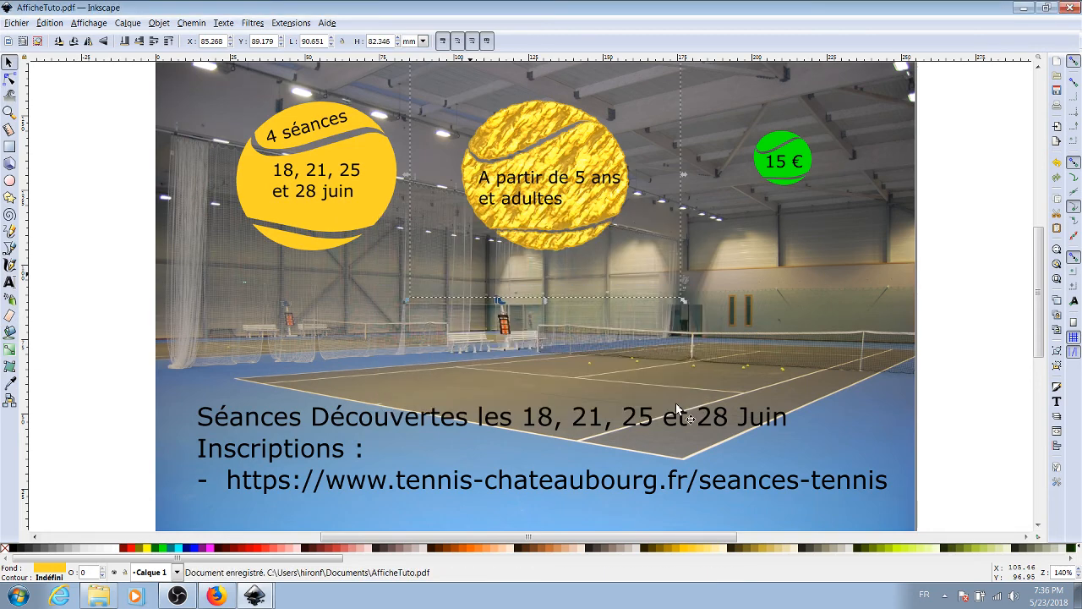
Switch to Windows Explorer and check the saved poster files in My Documents
click(93, 597)
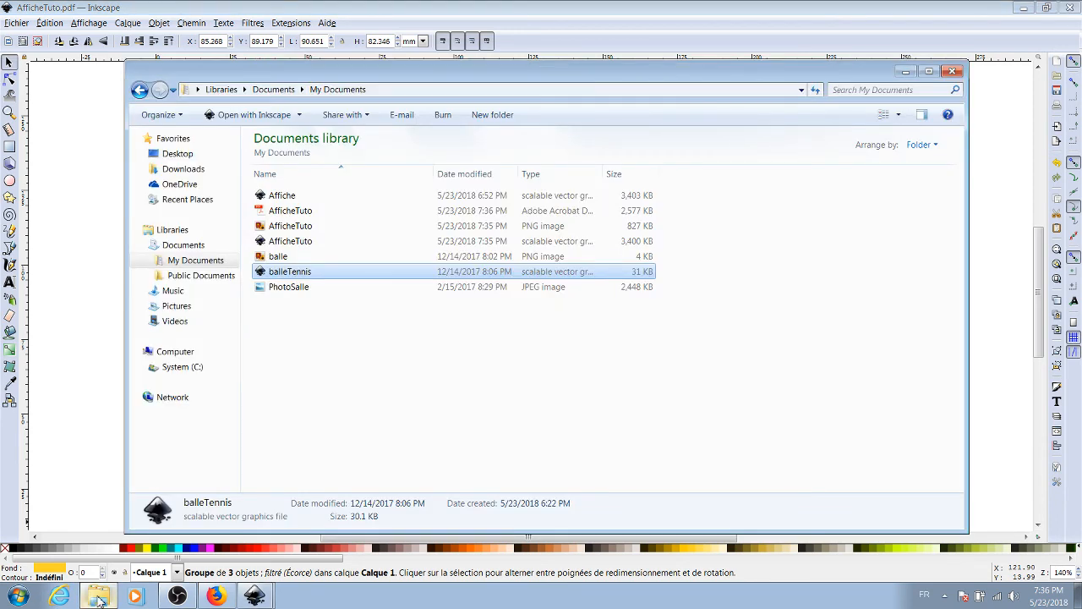